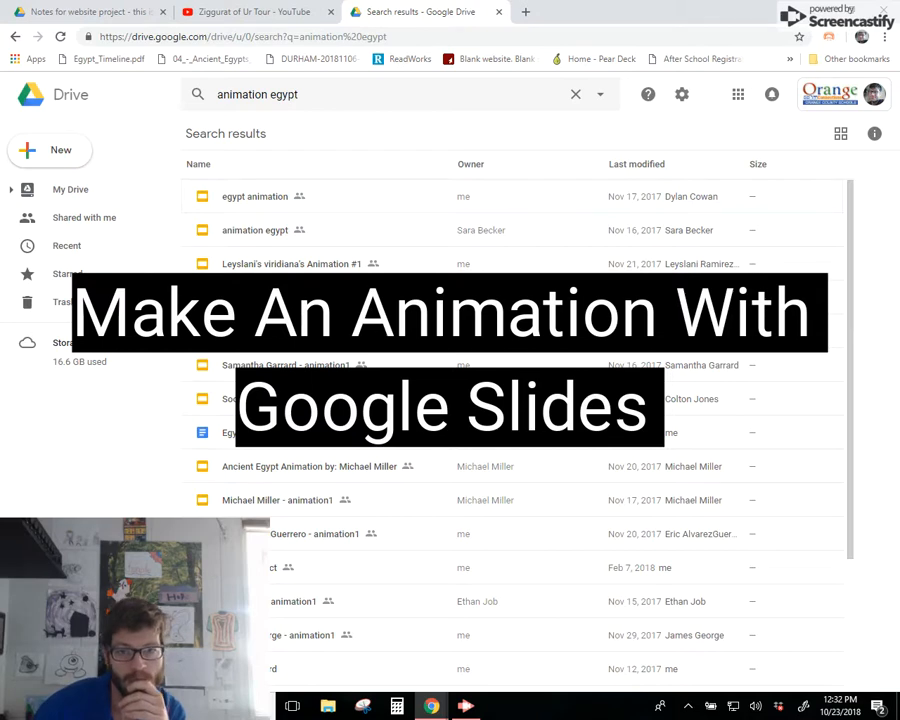
- Open the Social Studies Q&A Animation presentation and examine how the girl's position changes across slides 20 to 25
double_click(291, 297)
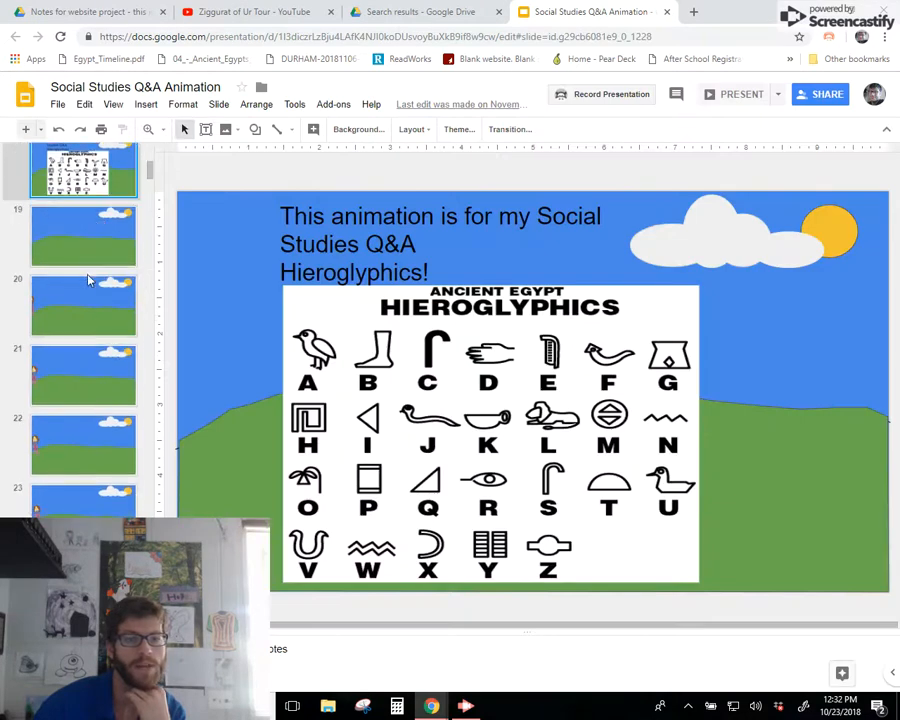
left_click(80, 310)
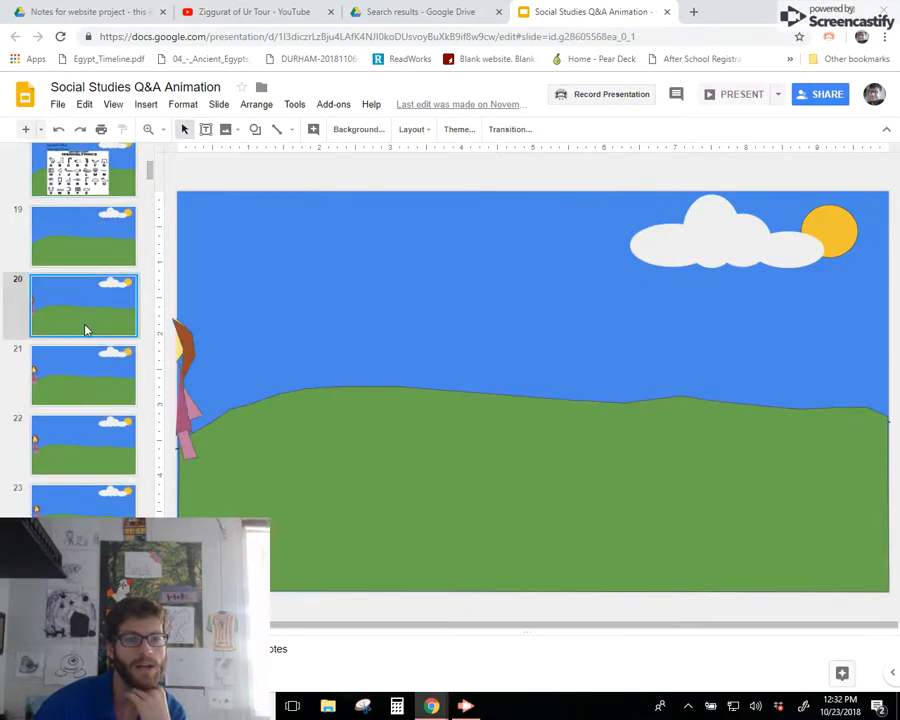
left_click(88, 383)
left_click(82, 456)
key("Down")
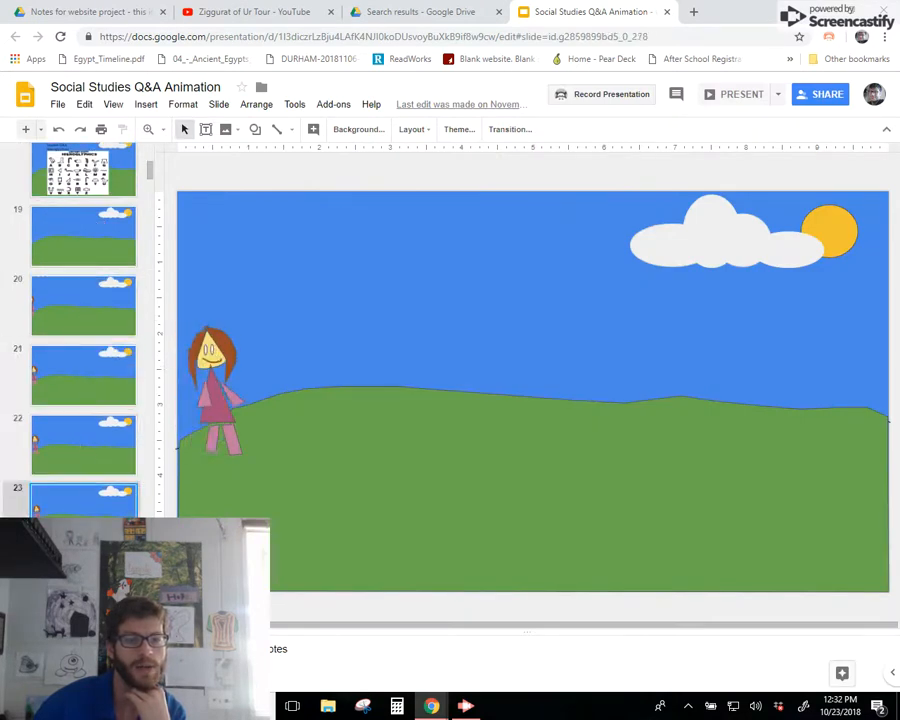
left_click(84, 453)
key("Down")
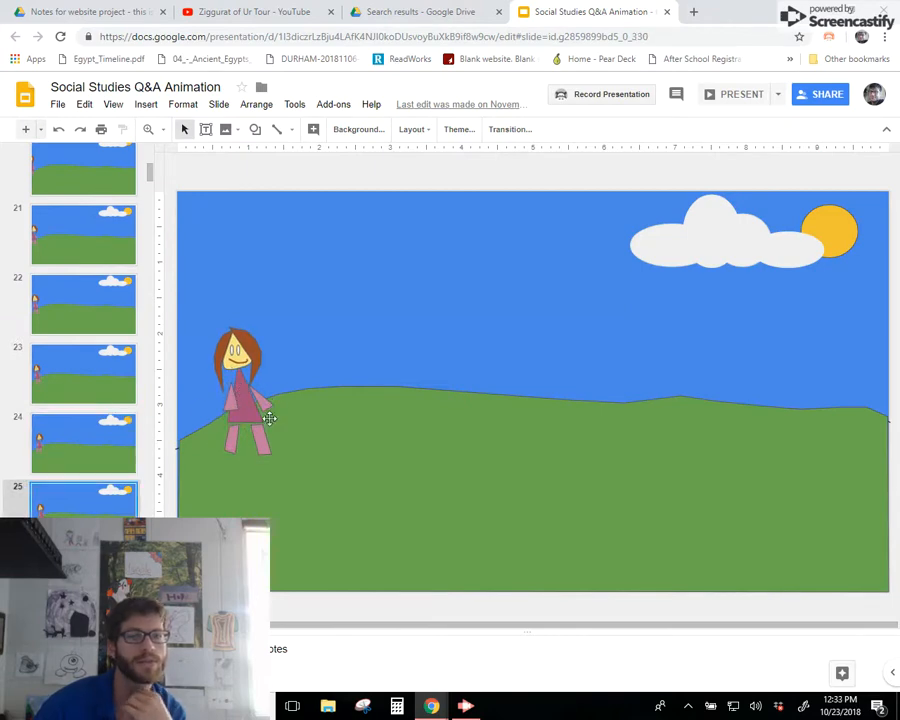
scroll(96, 436, "down", 3)
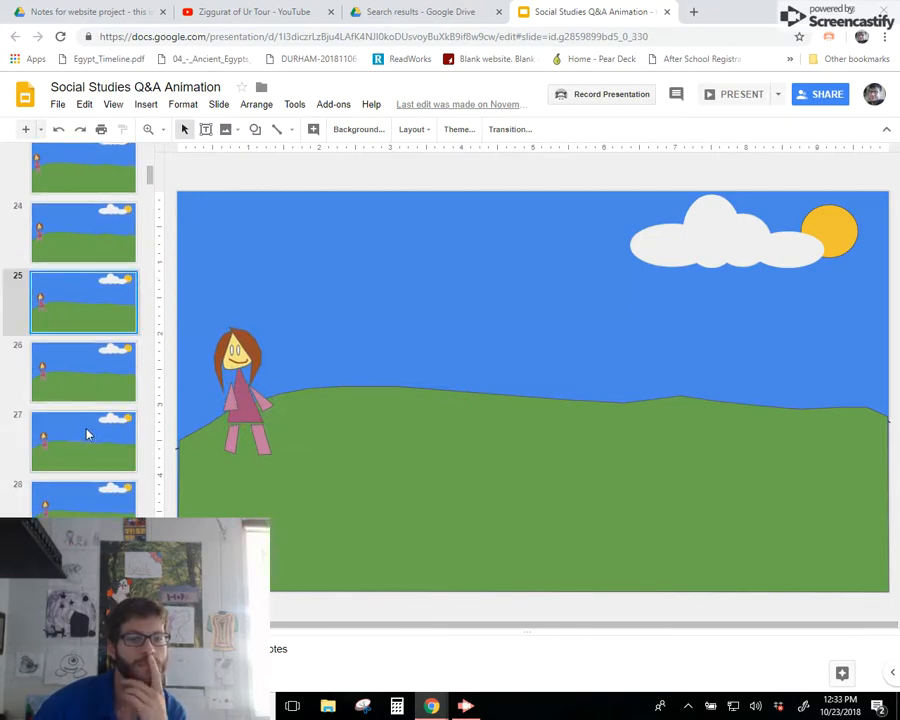
scroll(88, 425, "up", 4)
- In the web publishing settings, enable immediate slideshow start and restart after the last slide, and select the published link for copying
left_click(58, 105)
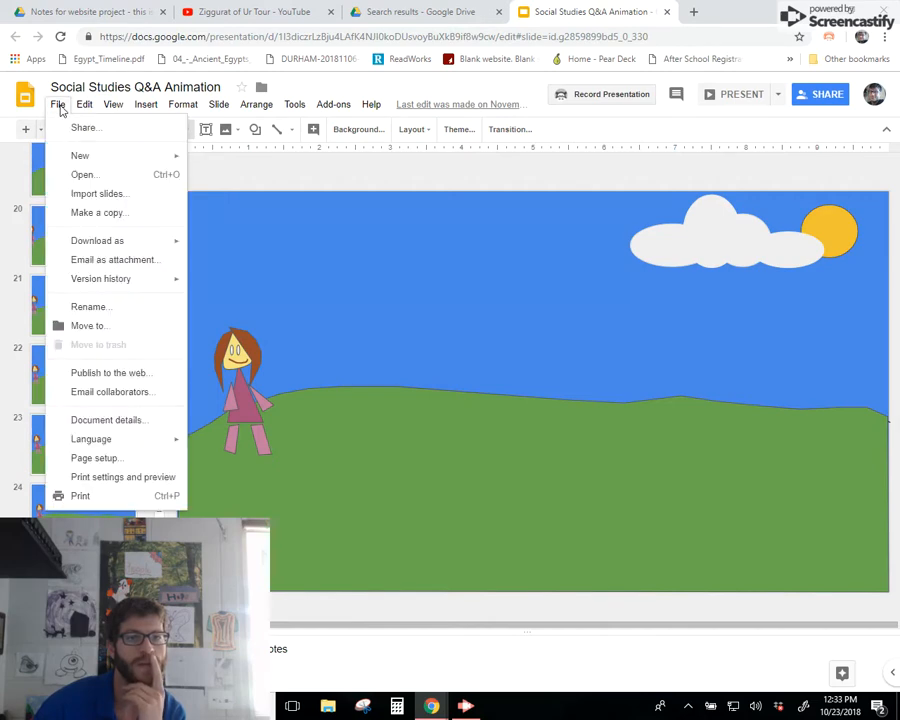
left_click(113, 375)
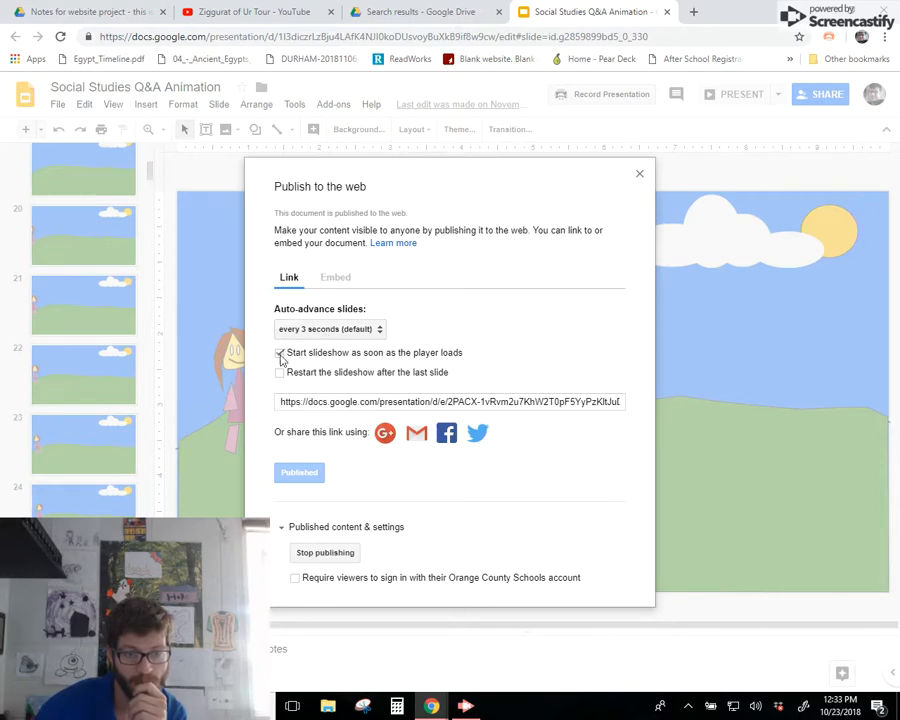
left_click(333, 404)
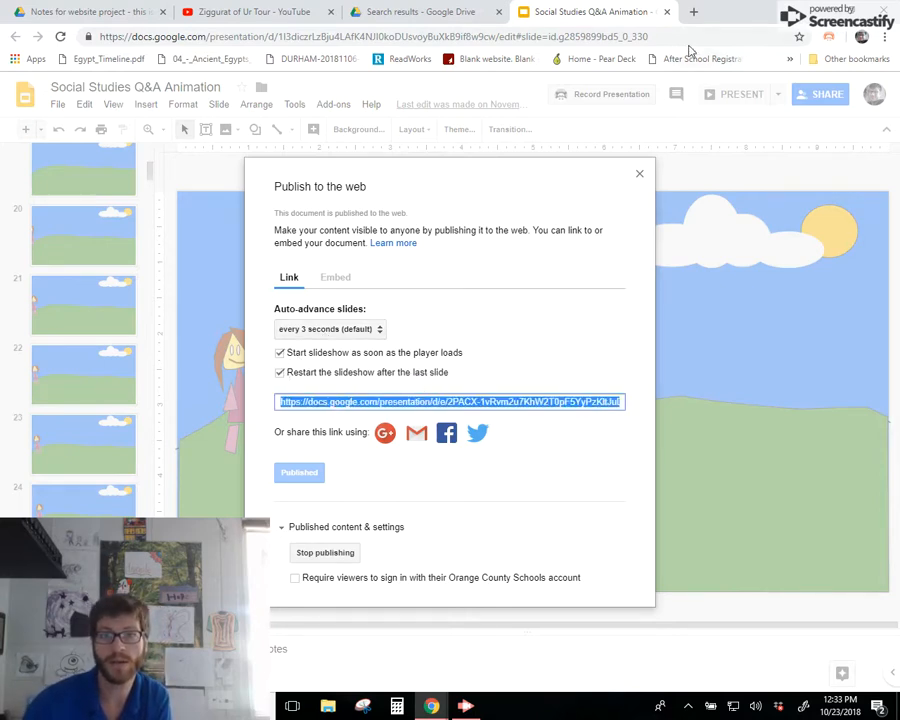
- Play the published presentation link in a new browser tab with delayms shortened to 30, and close that tab after viewing
key("ctrl+t")
type("https://docs.google.com/presentation/d/e/2PACX-1vRvm2u7KhW2T0pF5YyPzKltJuDa2qKVbaxmeY6f2UjkankmQMfn-hgkd0YltRZwAlVt3M-EFmY-Mfxd/pub?start=true&loop=true&delayms=3000")
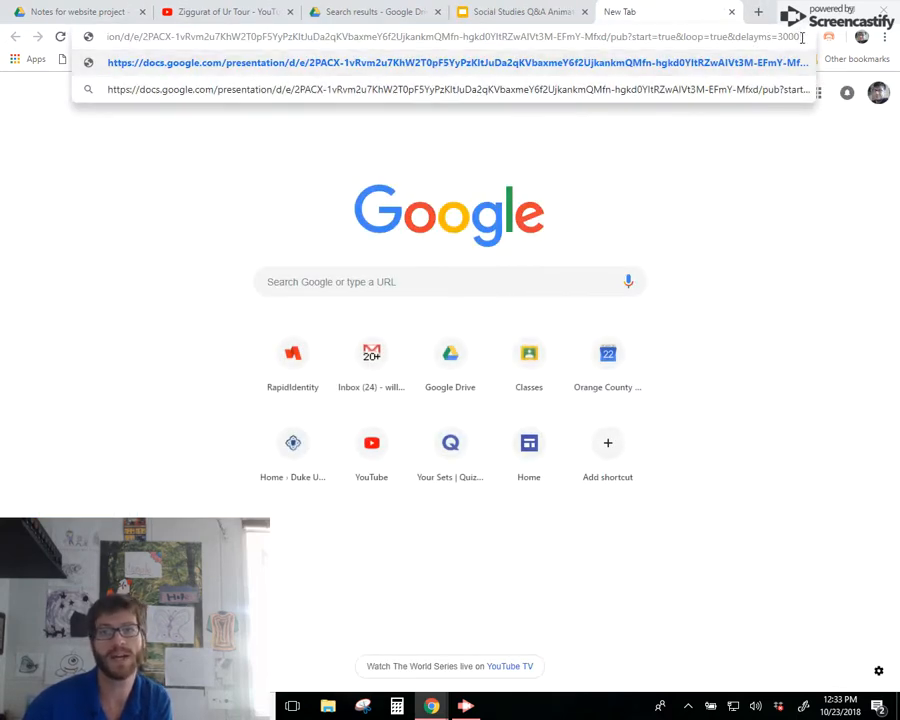
key("BackSpace")
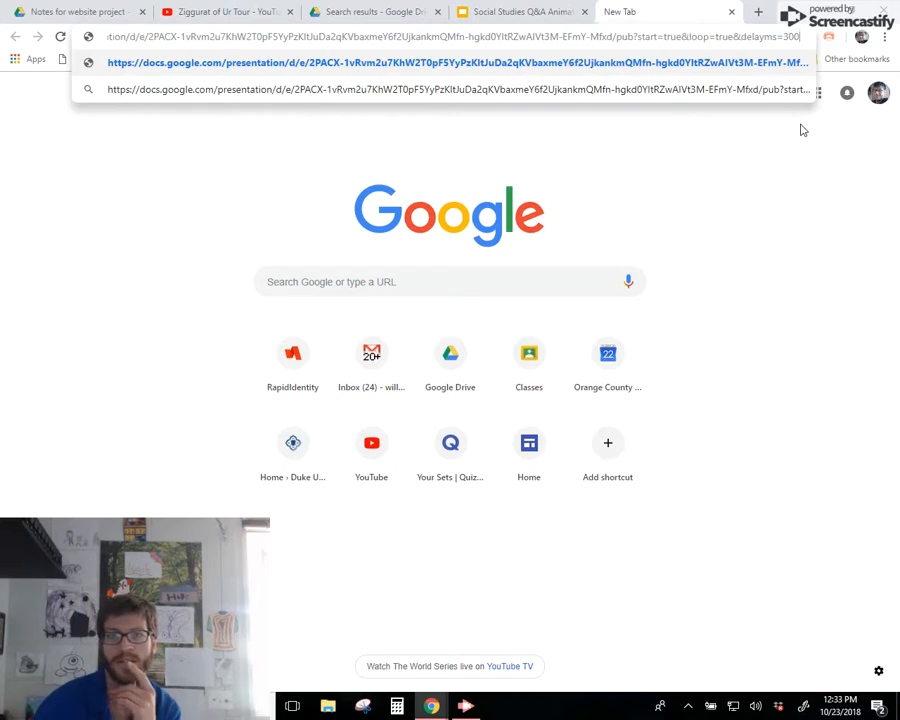
key("BackSpace")
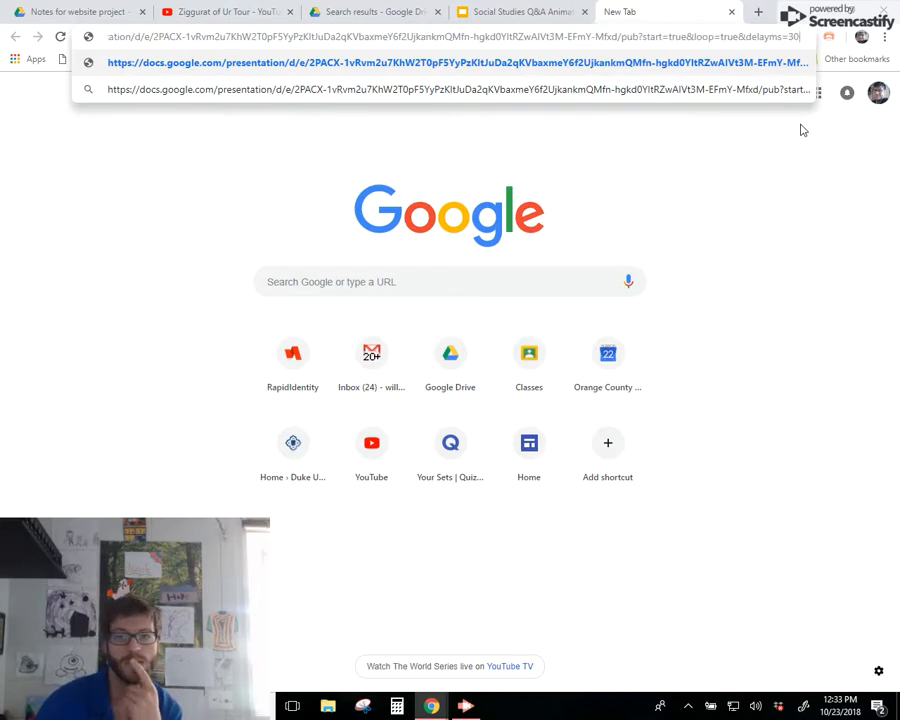
key("Return")
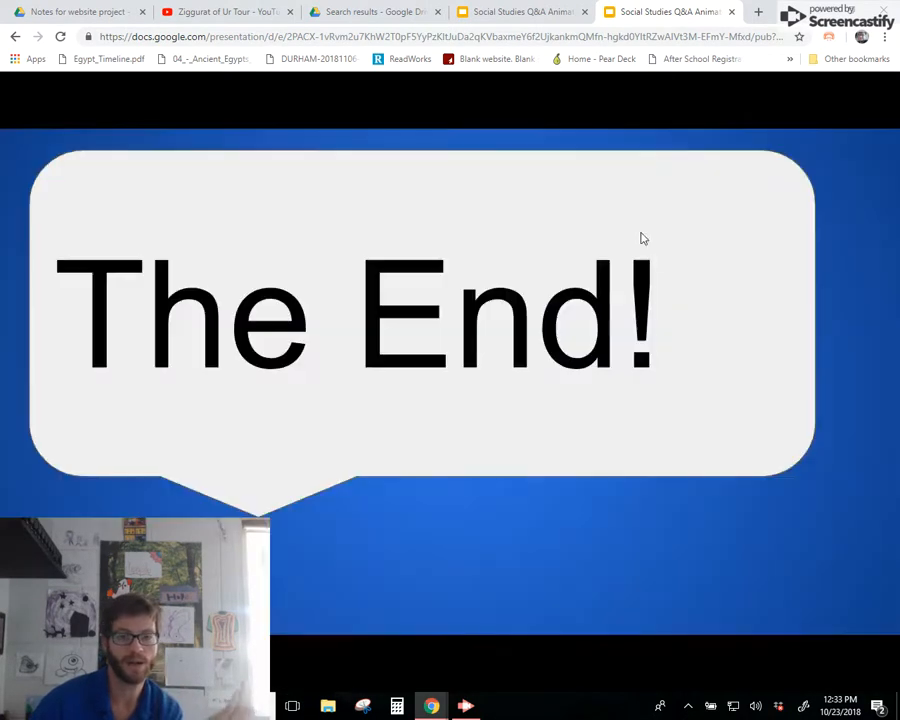
key("ctrl+w")
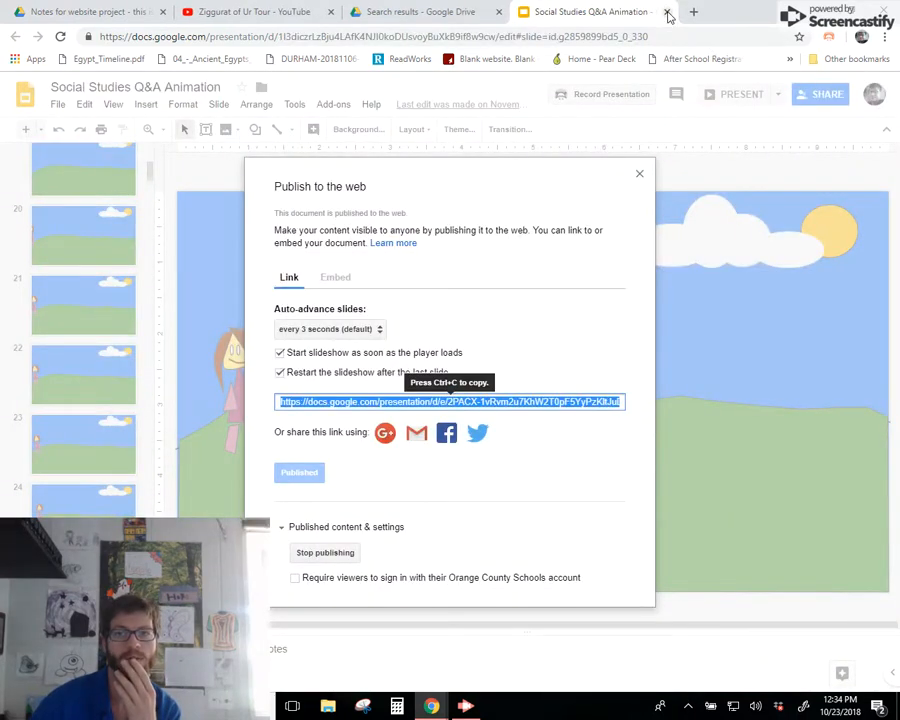
- Create a new blank Google Slides presentation from the Drive search results page and dismiss the theme choices
left_click(444, 12)
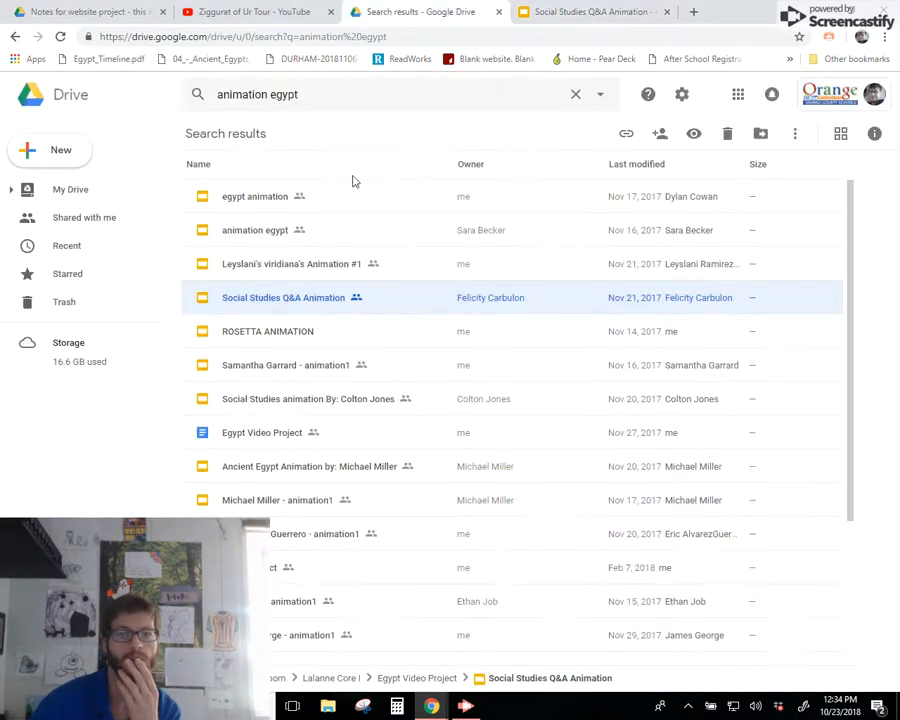
left_click(66, 151)
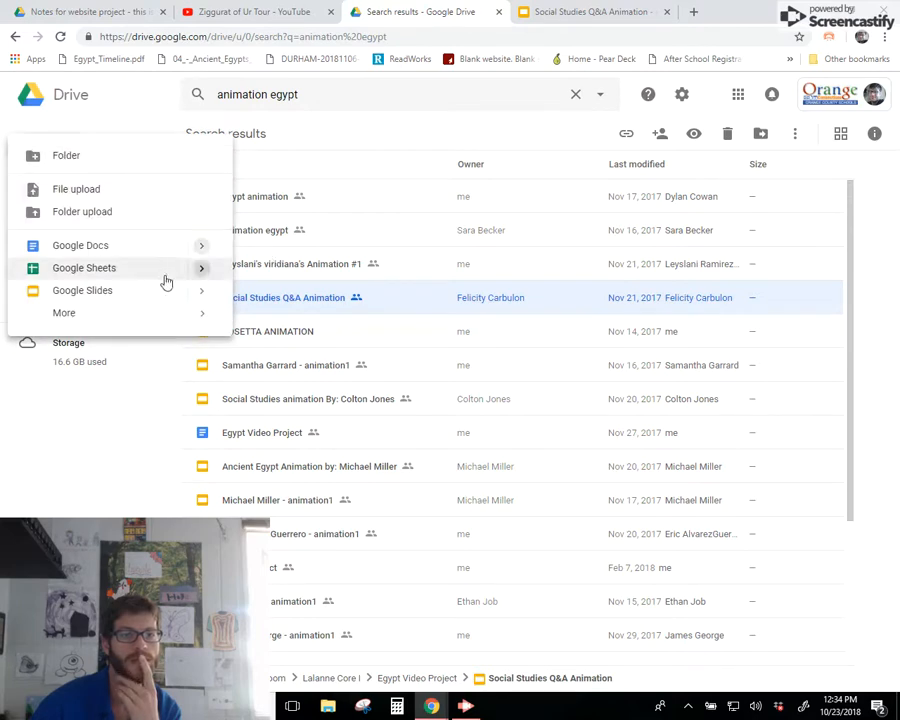
left_click(94, 289)
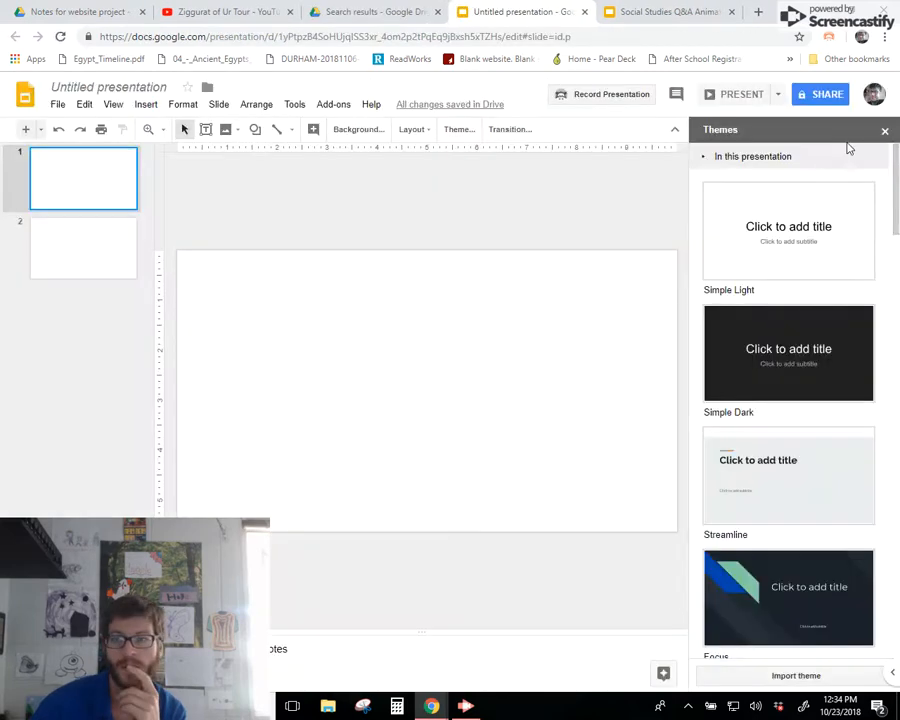
left_click(884, 132)
- Search Google for a slide background image using "cartoon landscape trees grass"
left_click(357, 130)
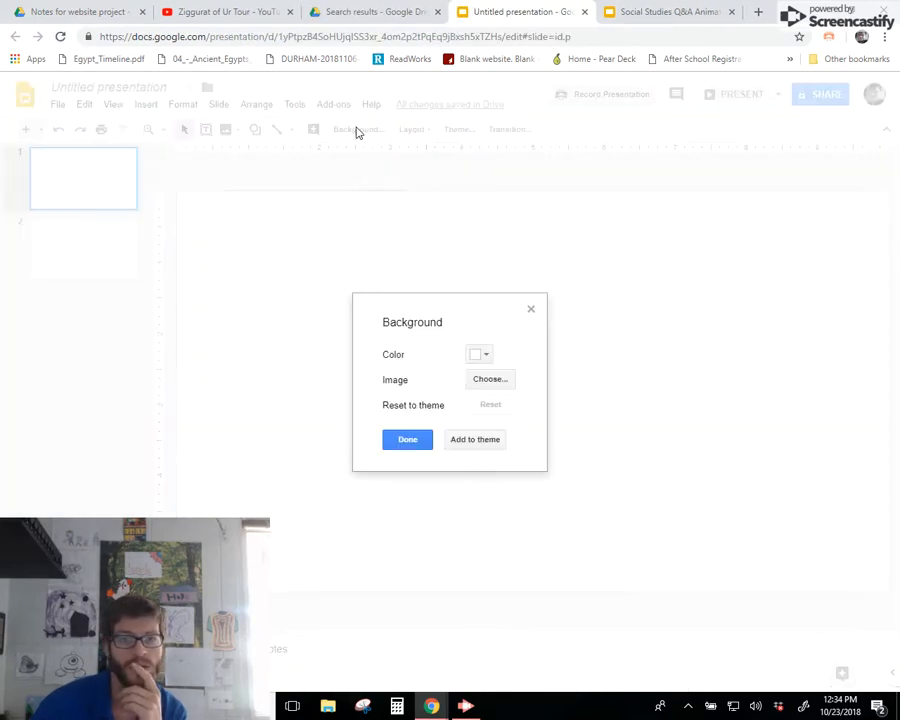
left_click(495, 381)
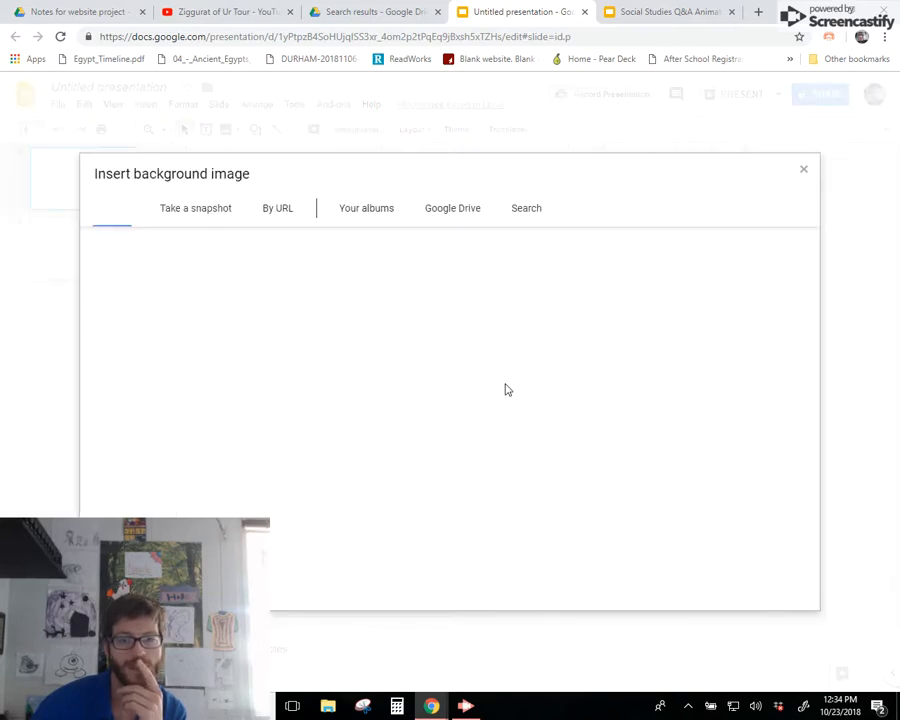
left_click(520, 209)
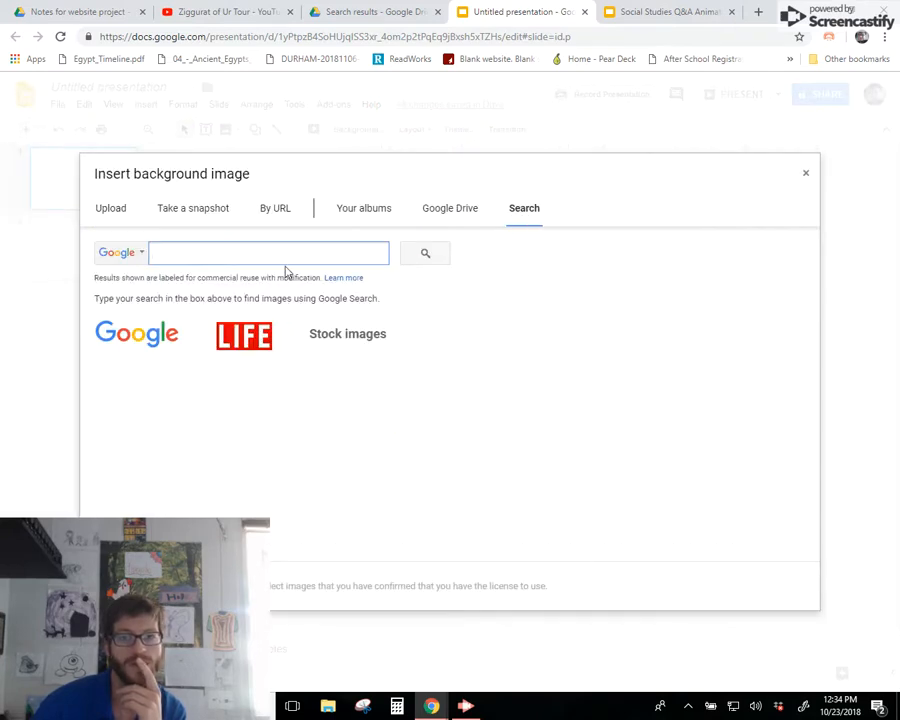
type("ca")
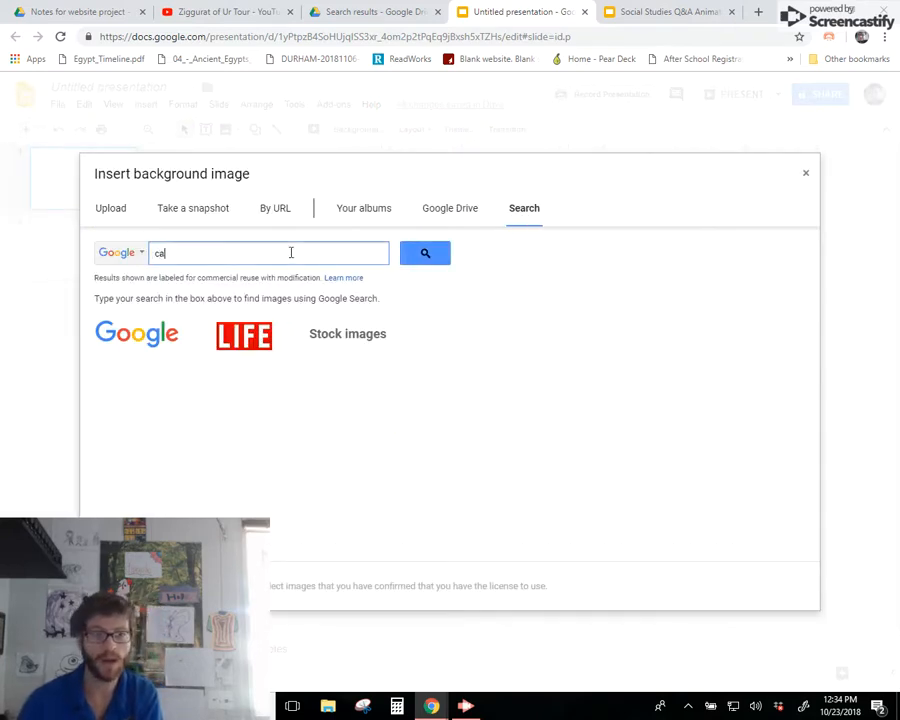
type("rtoon")
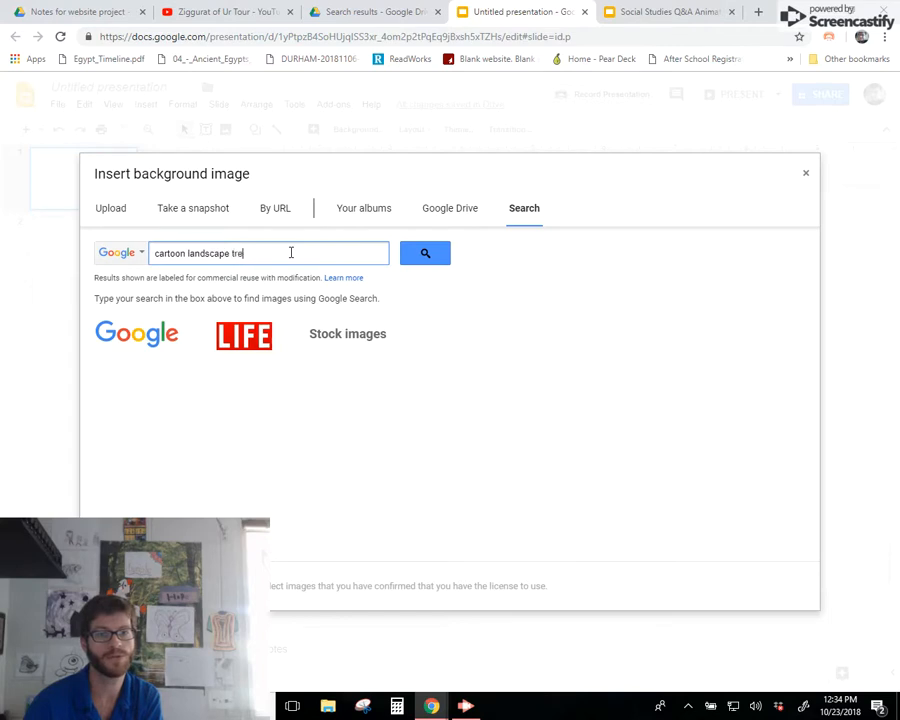
type("landscape trees grass")
key("Return")
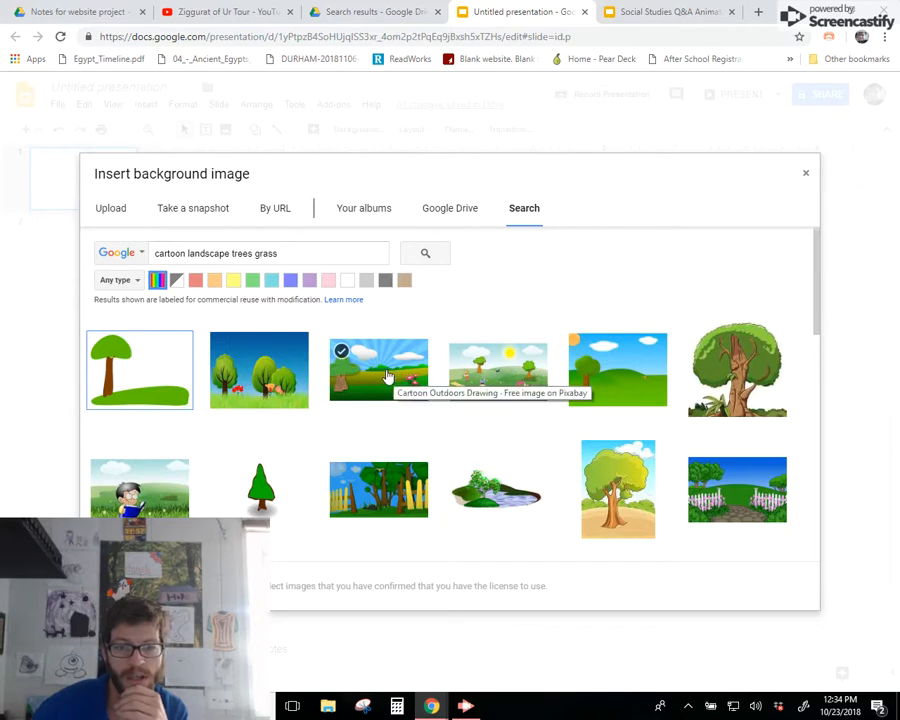
- Apply the cartoon landscape with the tree, sun rays and pink flowers as the first slide's background
left_click(388, 376)
left_click(120, 586)
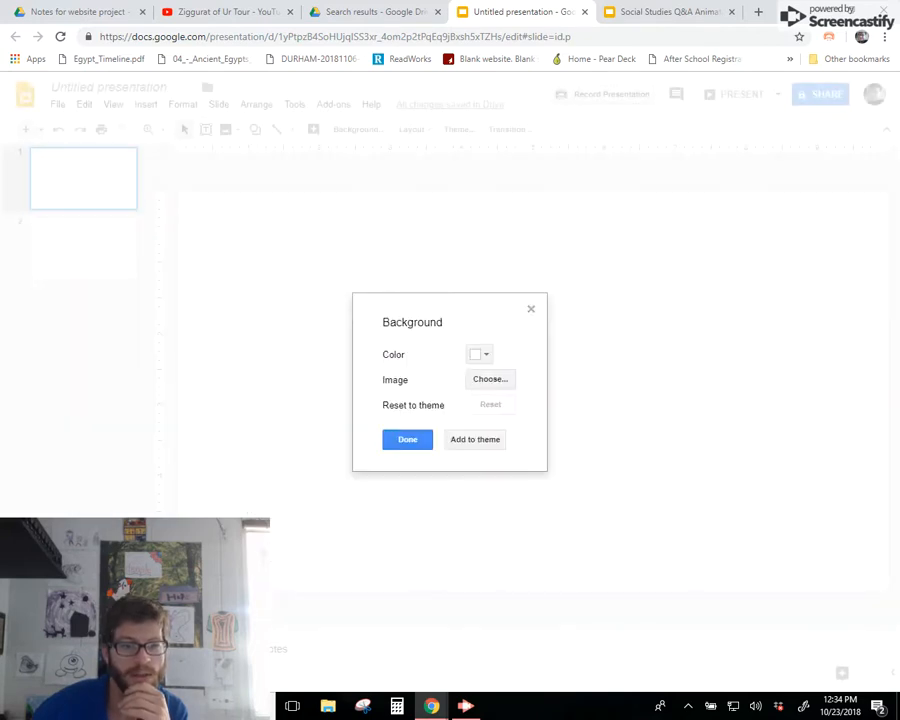
left_click(409, 440)
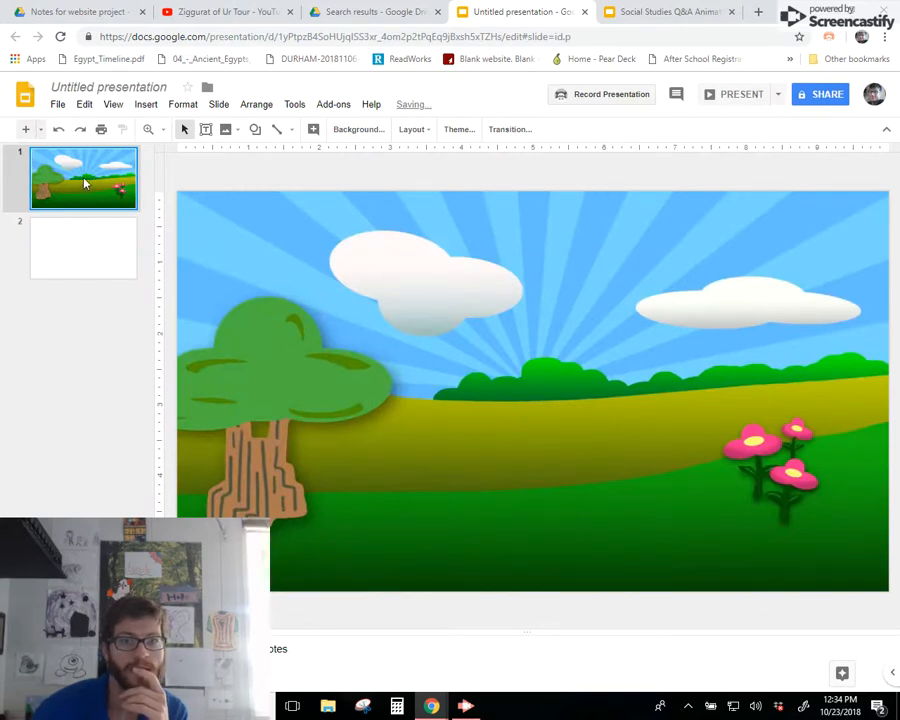
- Delete the blank second slide
right_click(85, 184)
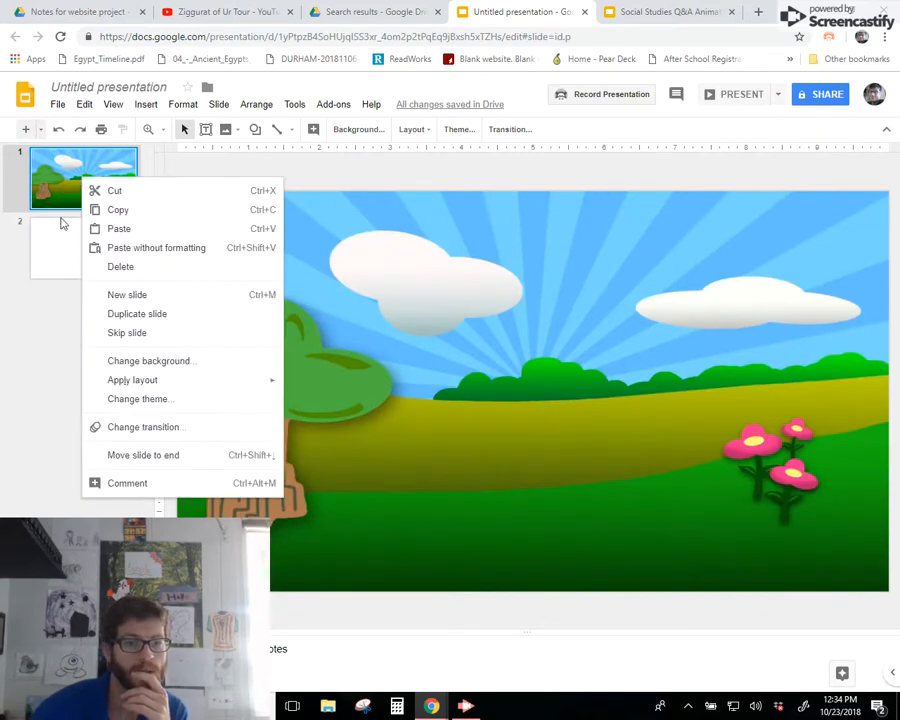
left_click(67, 181)
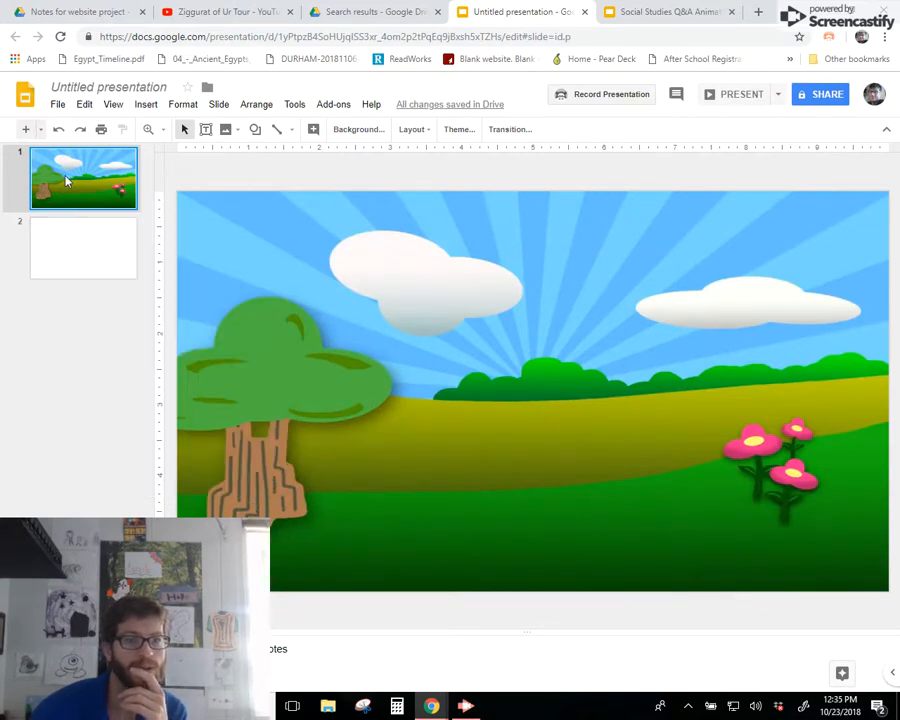
left_click(85, 268)
key("Delete")
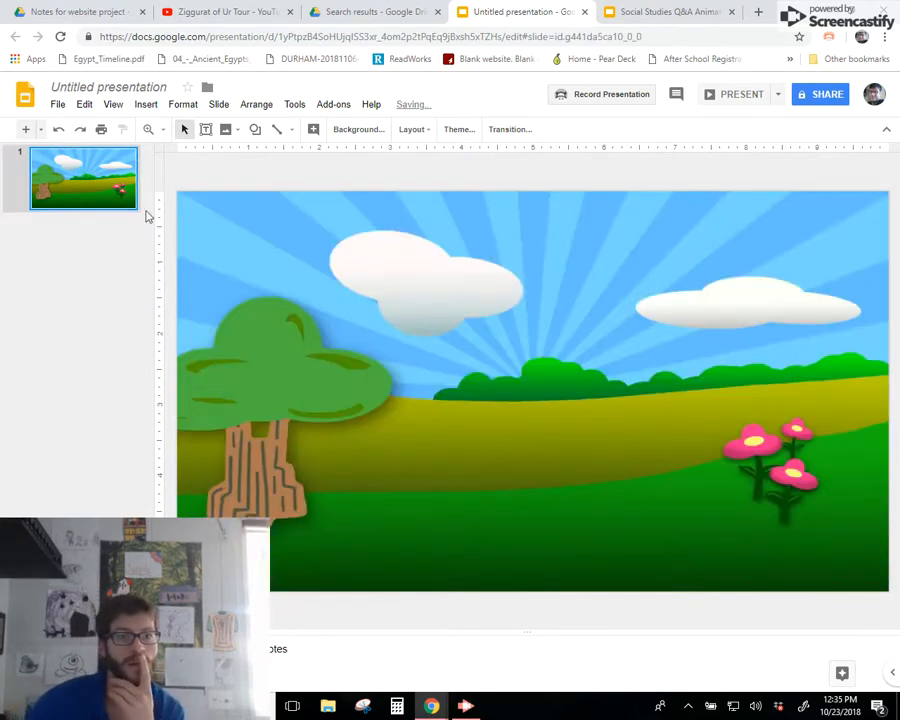
- Search for "cartoon character" in Explore and show the image results
left_click(838, 675)
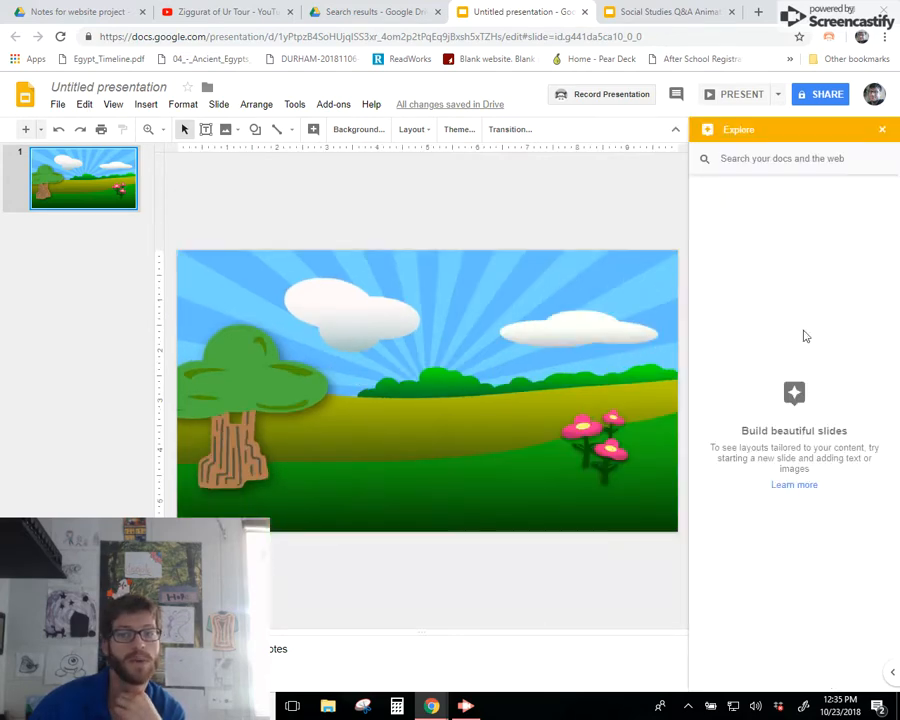
left_click(805, 157)
type("dartoon charac")
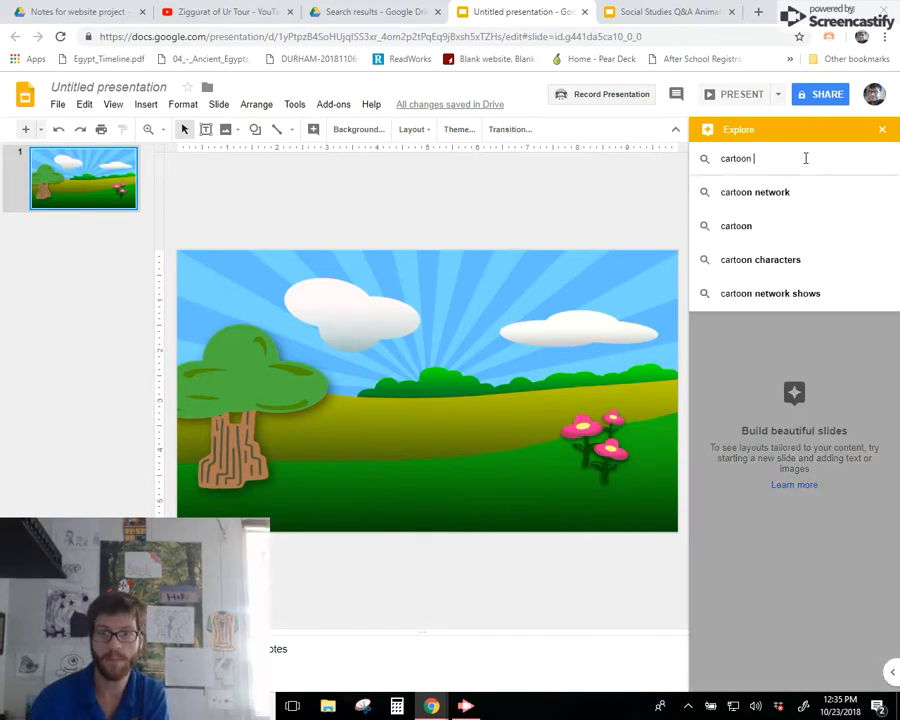
type("ter")
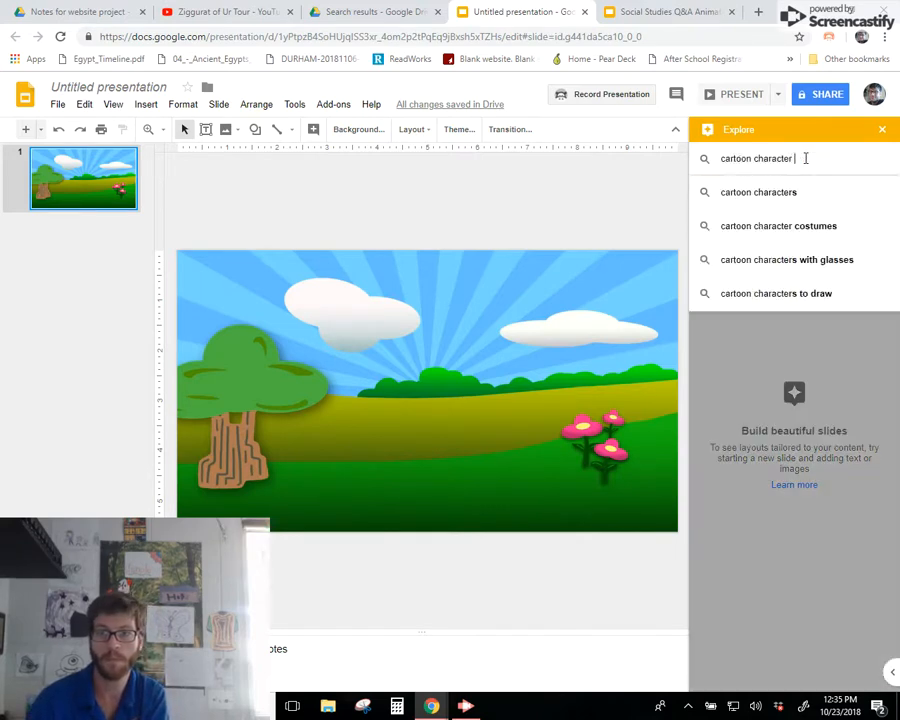
key("Return")
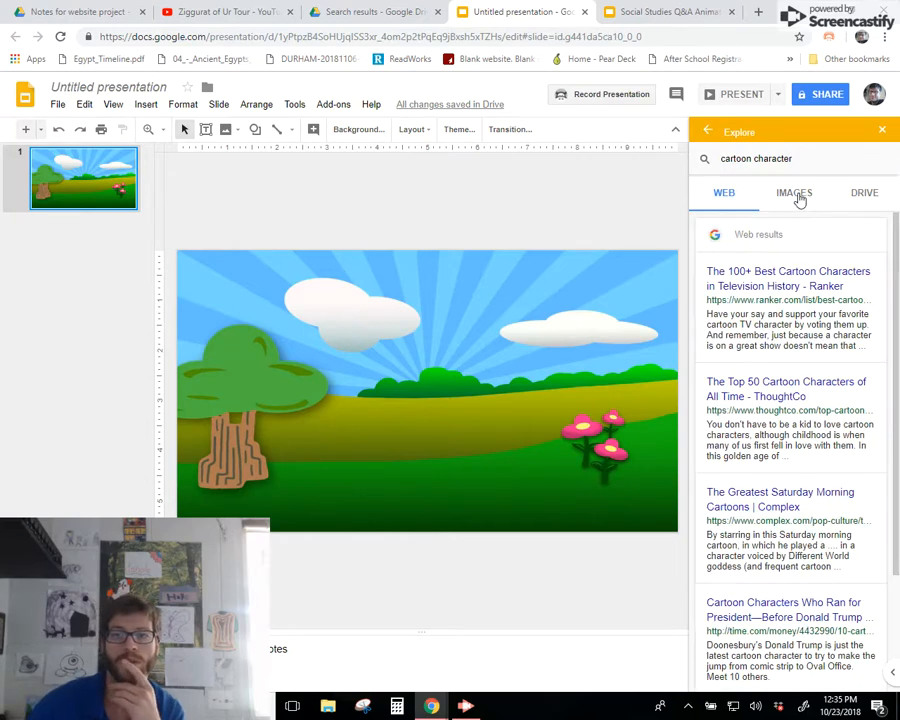
left_click(797, 193)
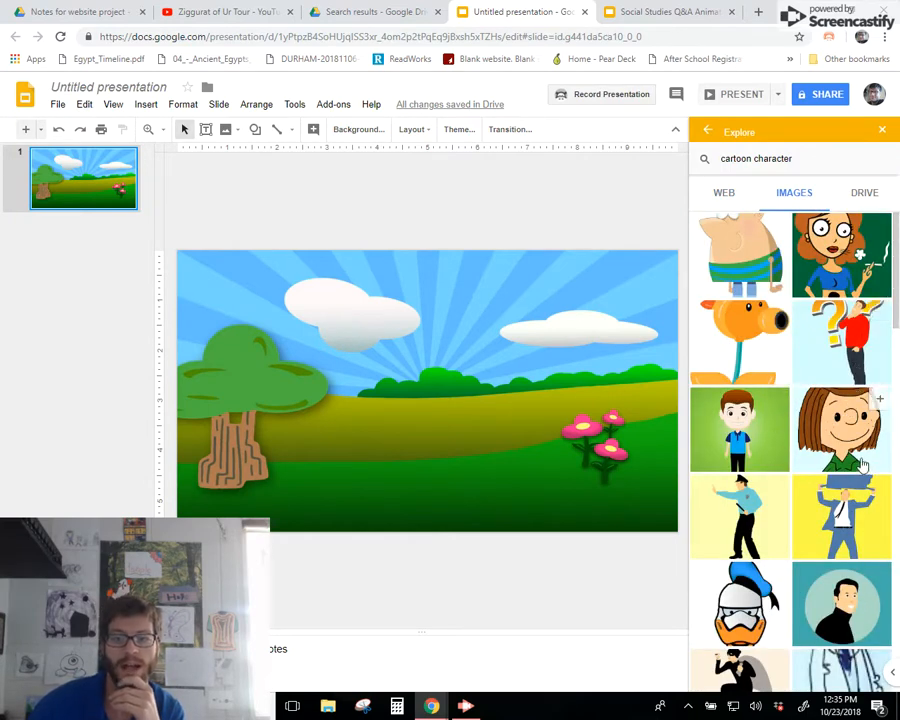
- Insert the cartoon duck head with the blue cap onto the landscape slide and shrink it to about half size
scroll(801, 458, "down", 3)
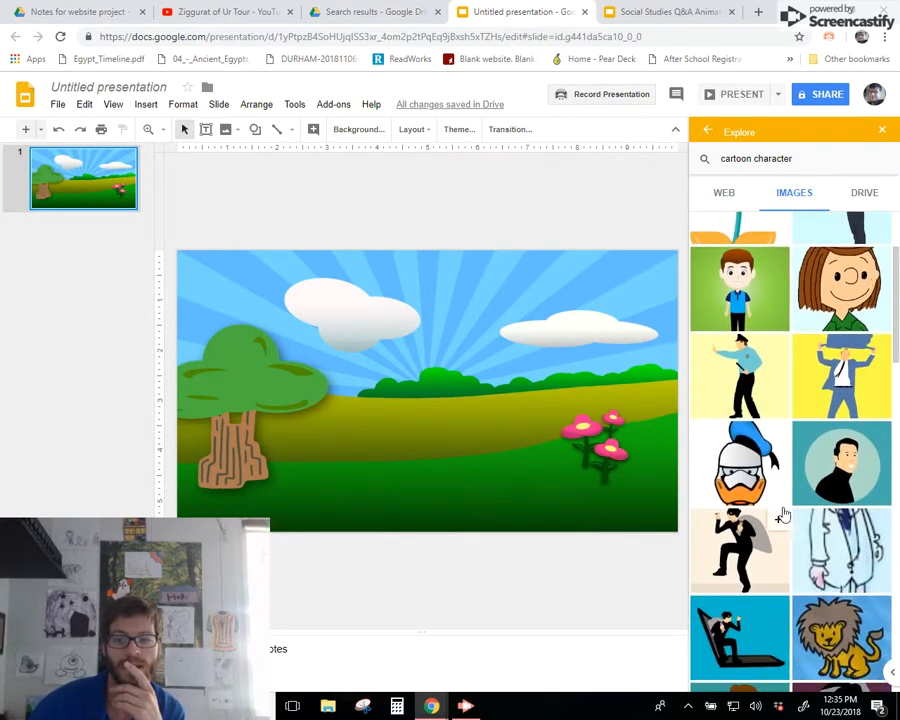
left_click_drag(779, 514, 279, 332)
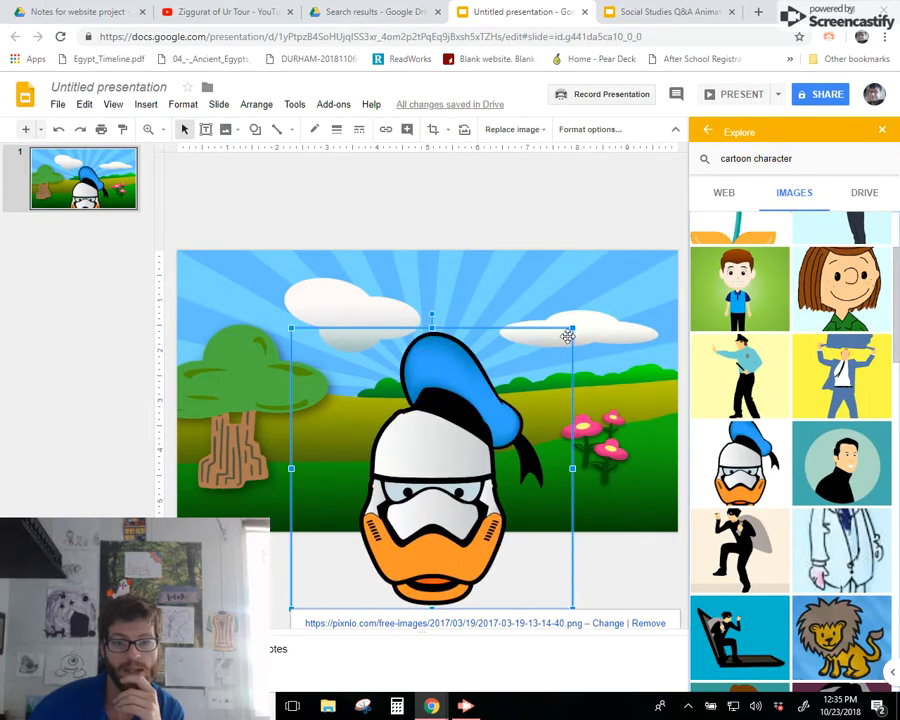
left_click_drag(573, 327, 444, 452)
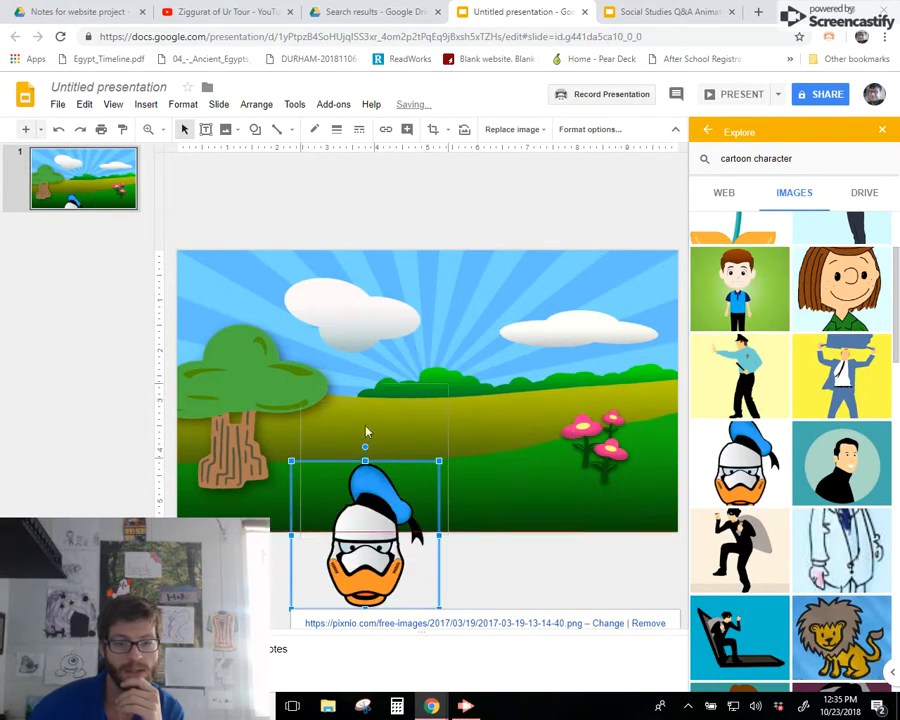
- Place the duck head on the grass just beside the tree trunk and shrink it a little further
left_click_drag(364, 524, 364, 414)
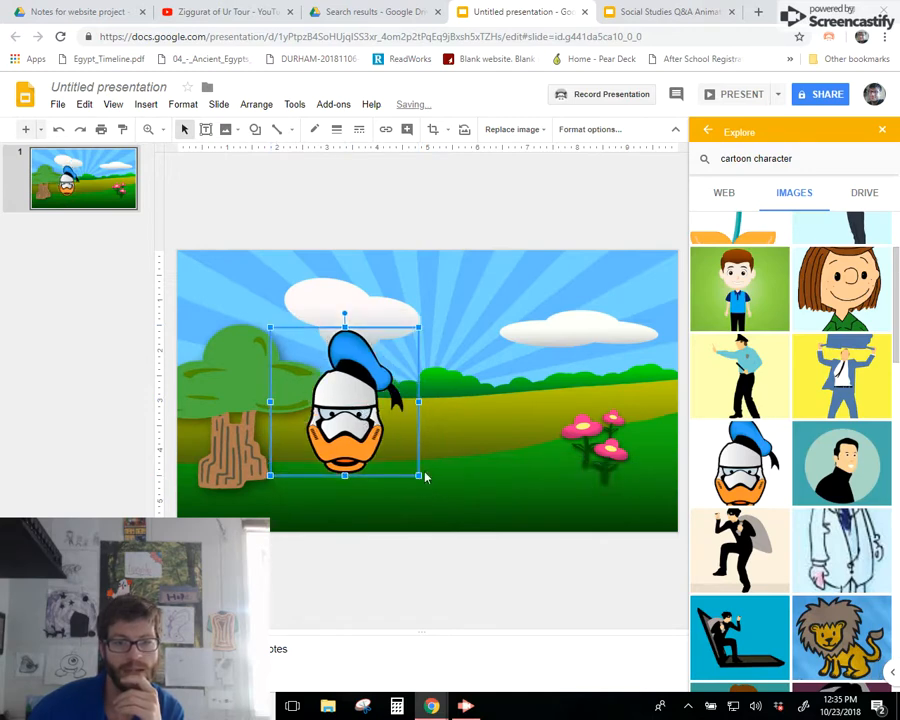
left_click_drag(419, 475, 386, 443)
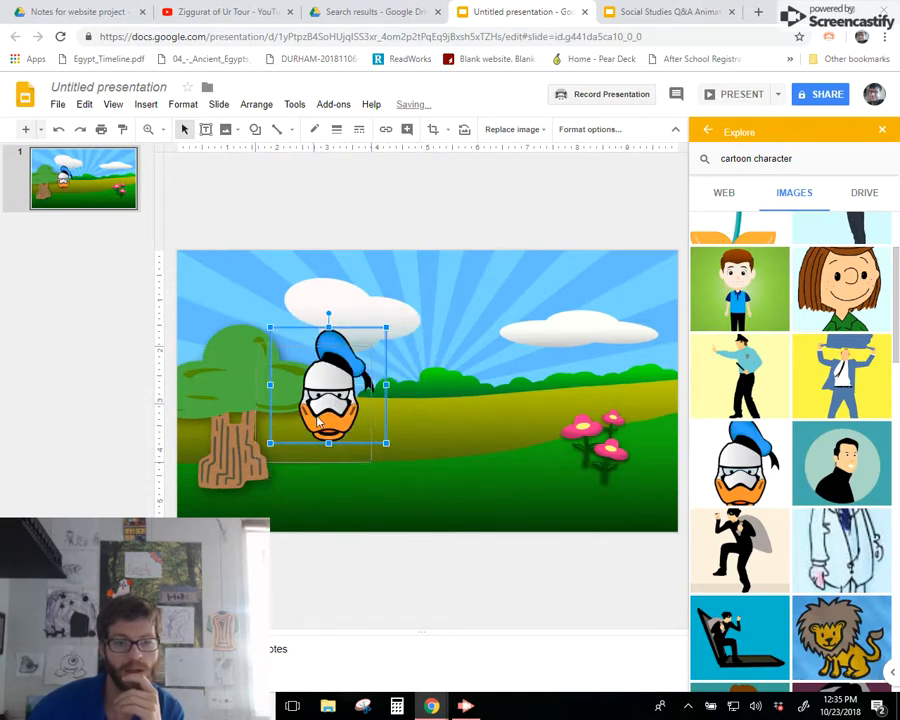
left_click_drag(334, 399, 326, 428)
- Duplicate the first slide and shift the duck slightly right and up on the copy
left_click(74, 182)
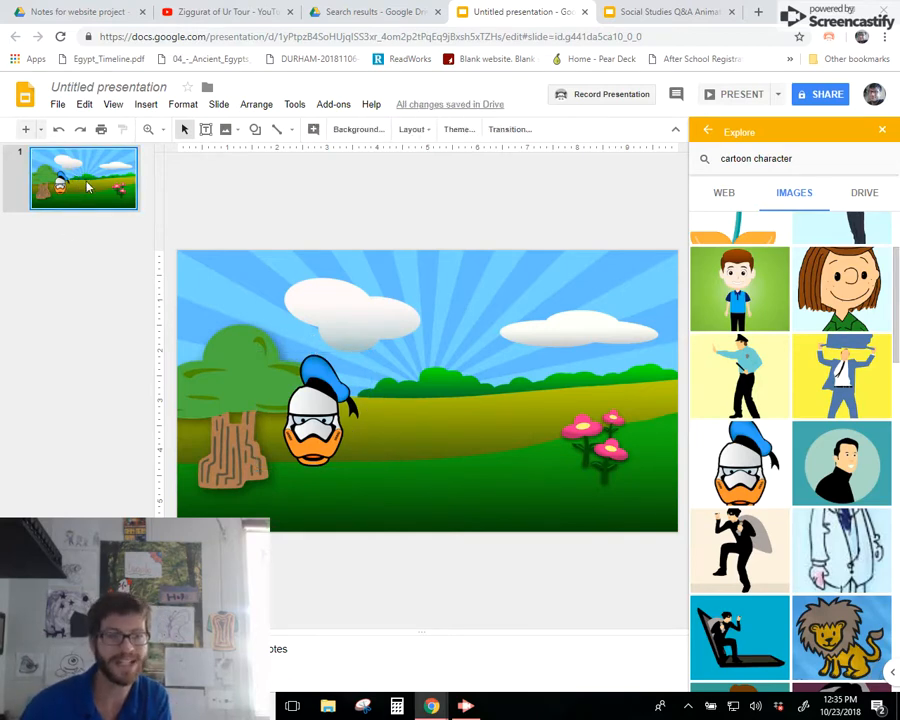
key("ctrl+d")
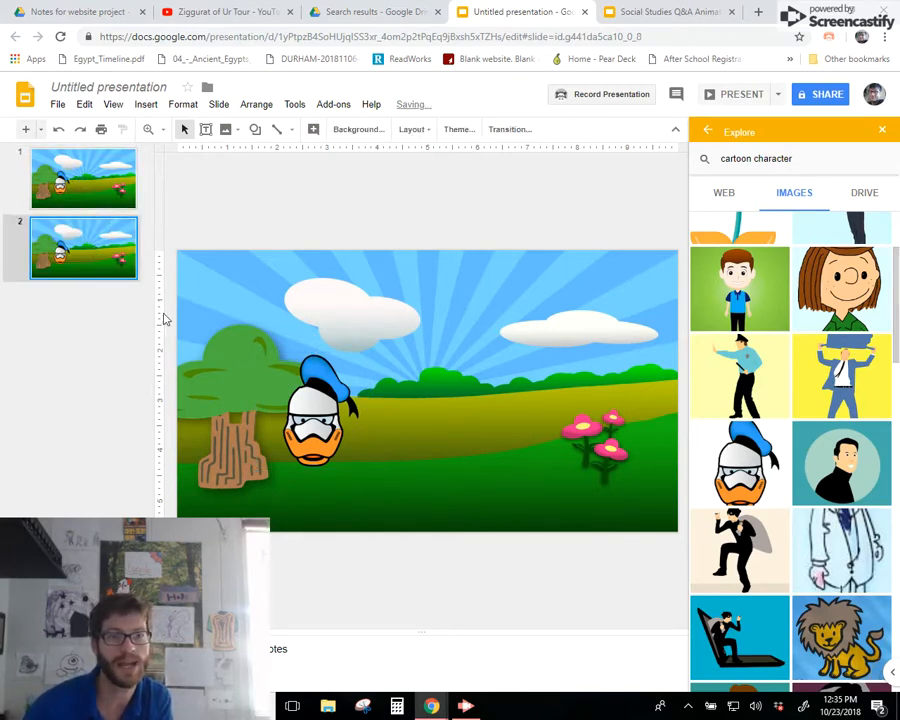
left_click_drag(310, 409, 326, 404)
- Duplicate slide 2 and move the duck a little further right on slide 3
left_click(88, 255)
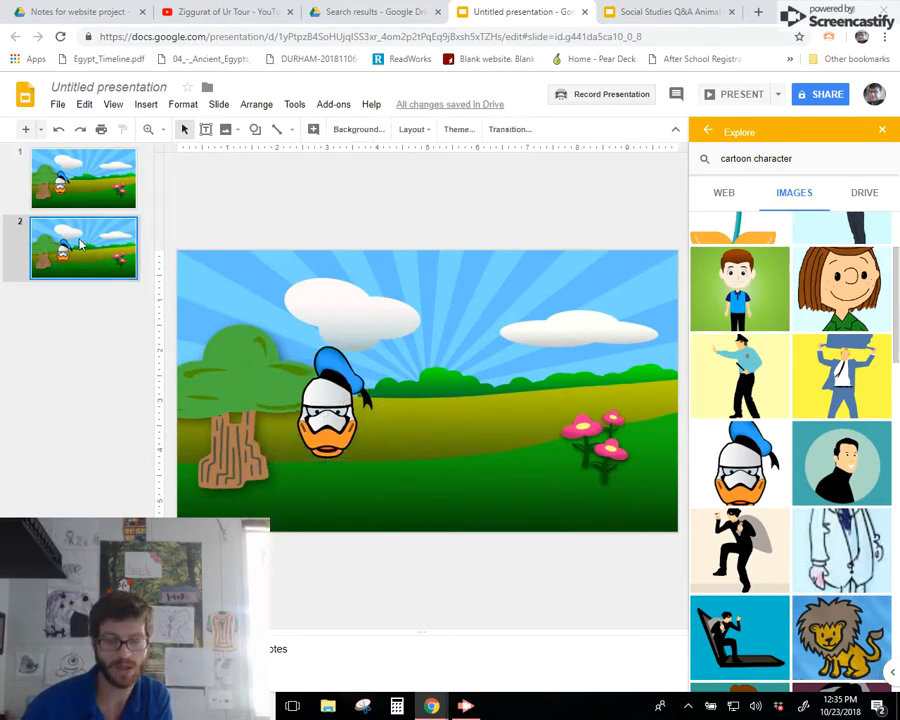
key("ctrl+d")
left_click_drag(338, 412, 354, 410)
- Duplicate slide 3 and move the duck another small distance right and slightly up on slide 4
left_click(89, 335)
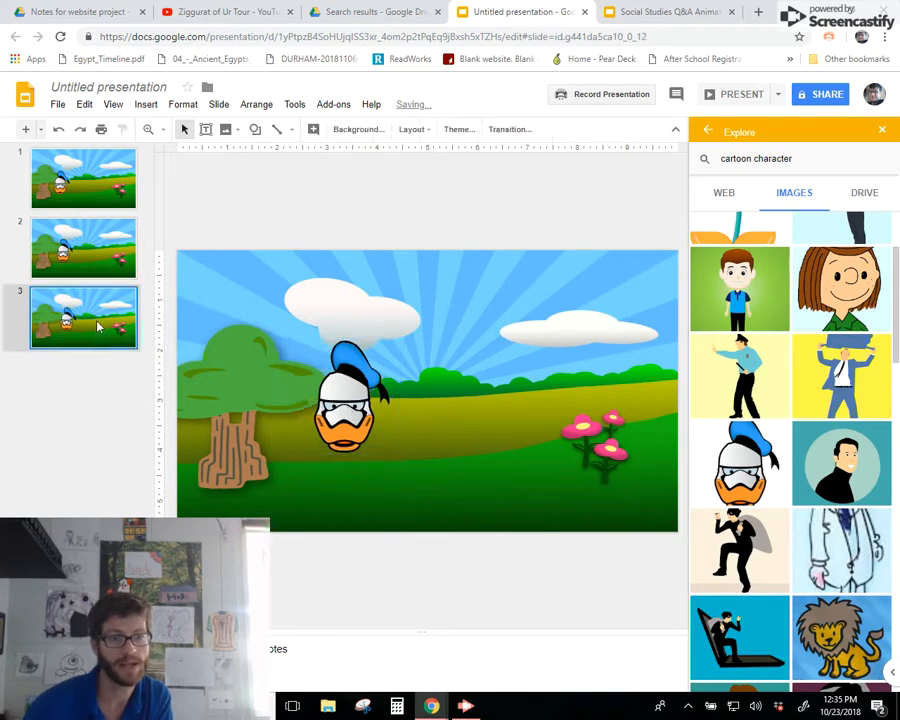
key("ctrl+d")
left_click_drag(345, 408, 370, 405)
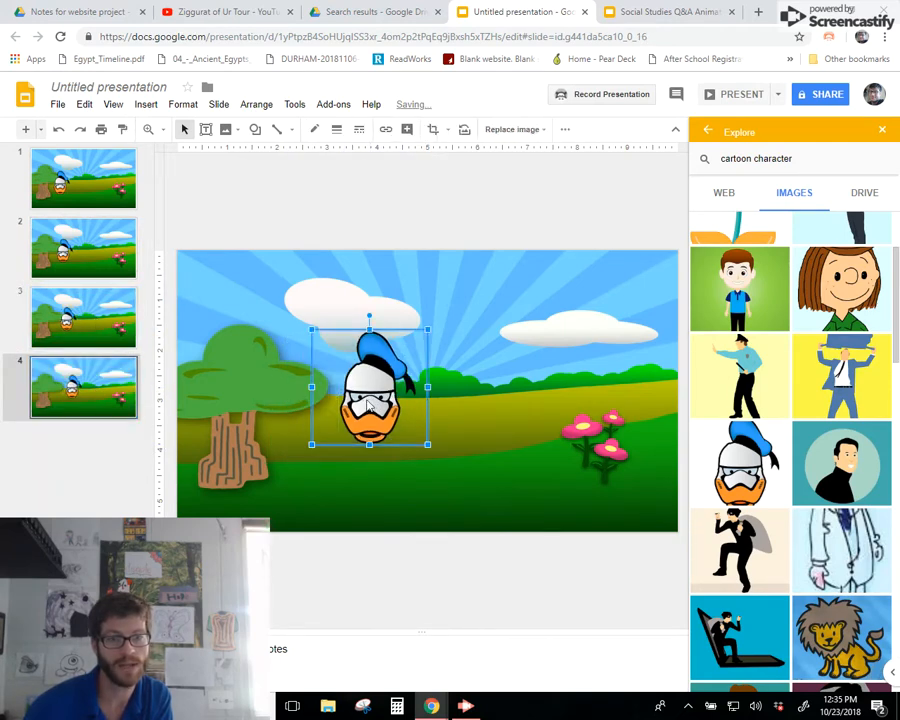
left_click(449, 409)
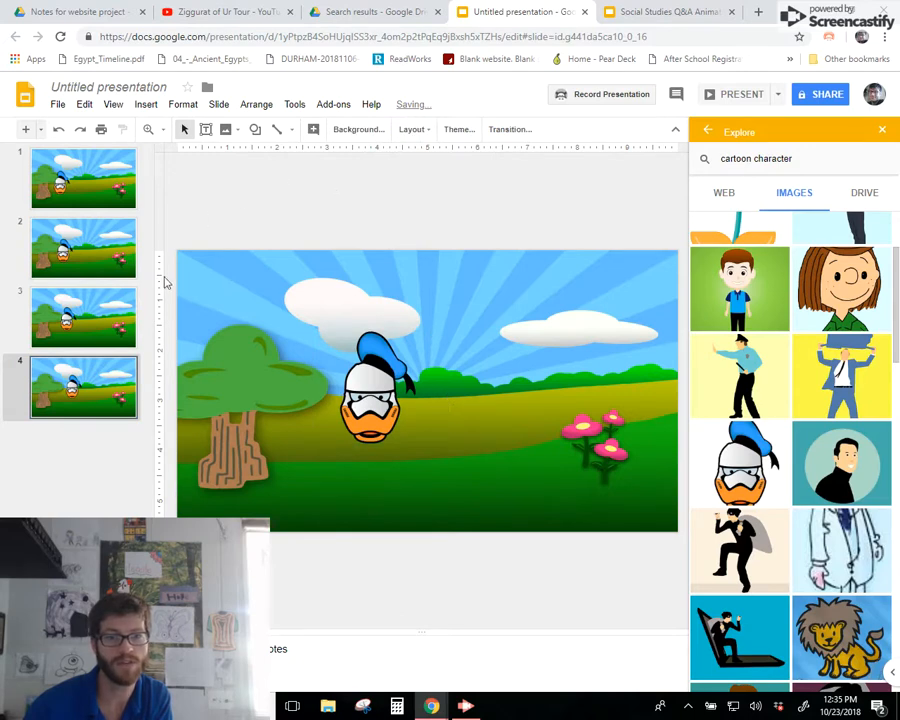
- Duplicate slide 4 and draw a rounded rectangular speech callout above and right of the duck, its tail pointing at the head
key("ctrl+d")
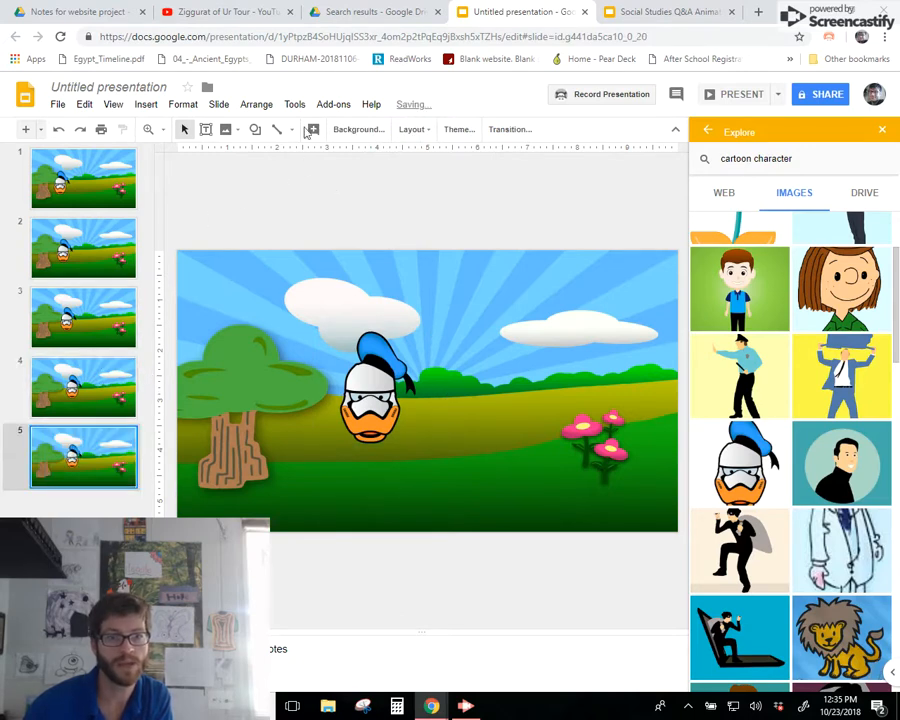
left_click(255, 129)
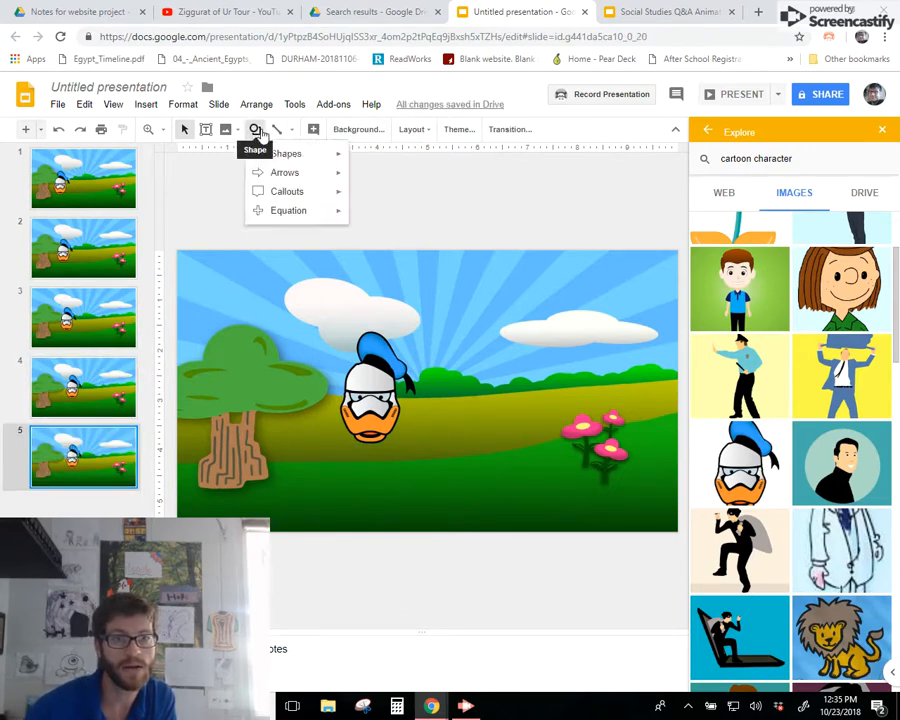
mouse_move(305, 193)
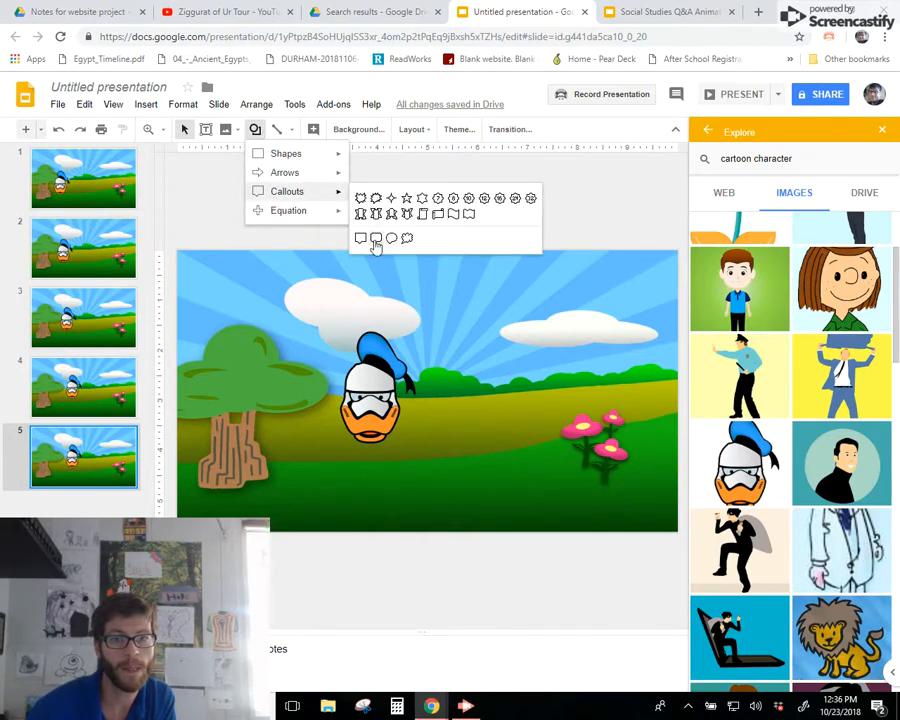
left_click(374, 238)
left_click_drag(581, 293, 420, 387)
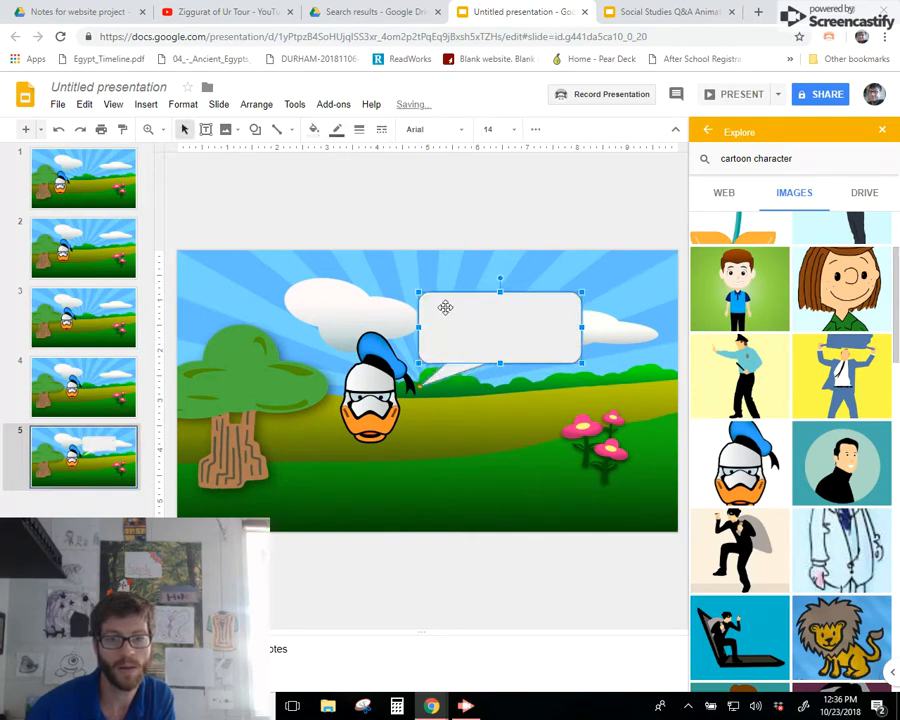
- Enter "Hello! I am here to teach you about ancient Egypt !!!!!!!" in the speech callout
left_click(447, 313)
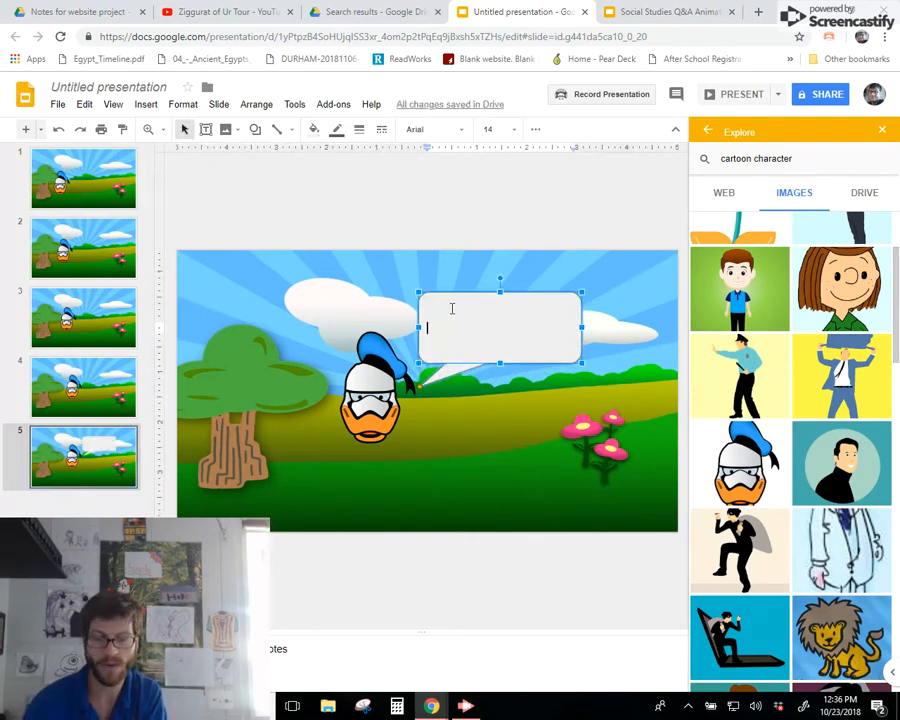
type("Hello!  I am here to teach y")
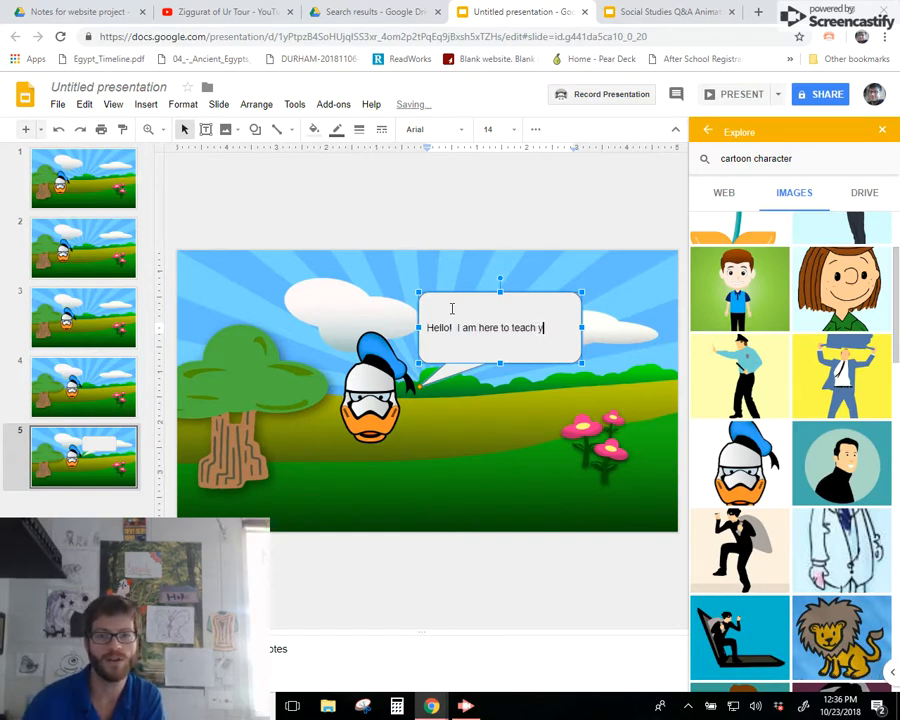
type("ou about")
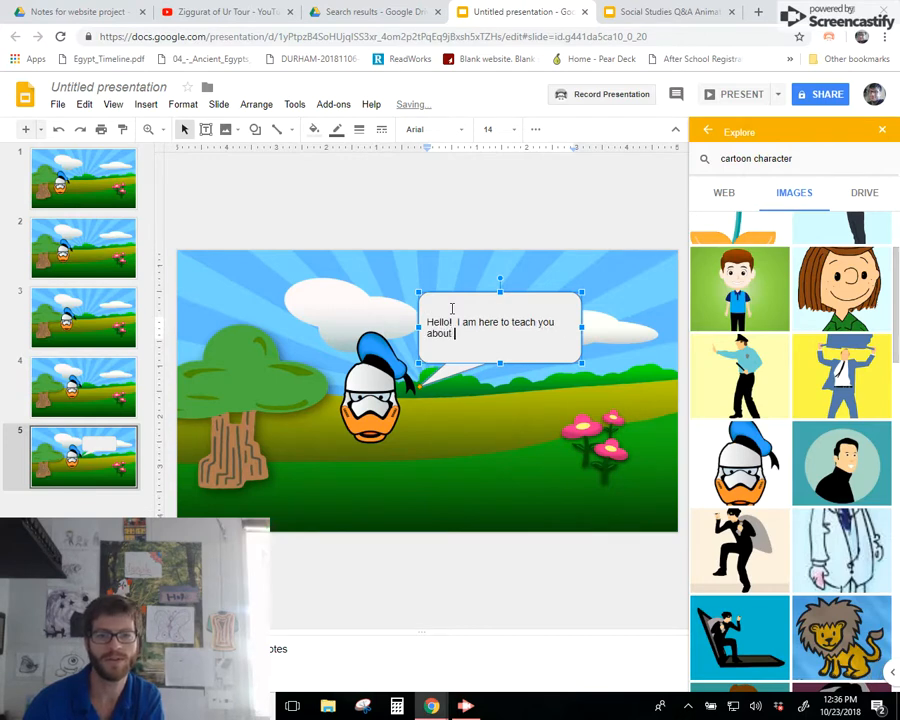
type(" ancient Egypt !!")
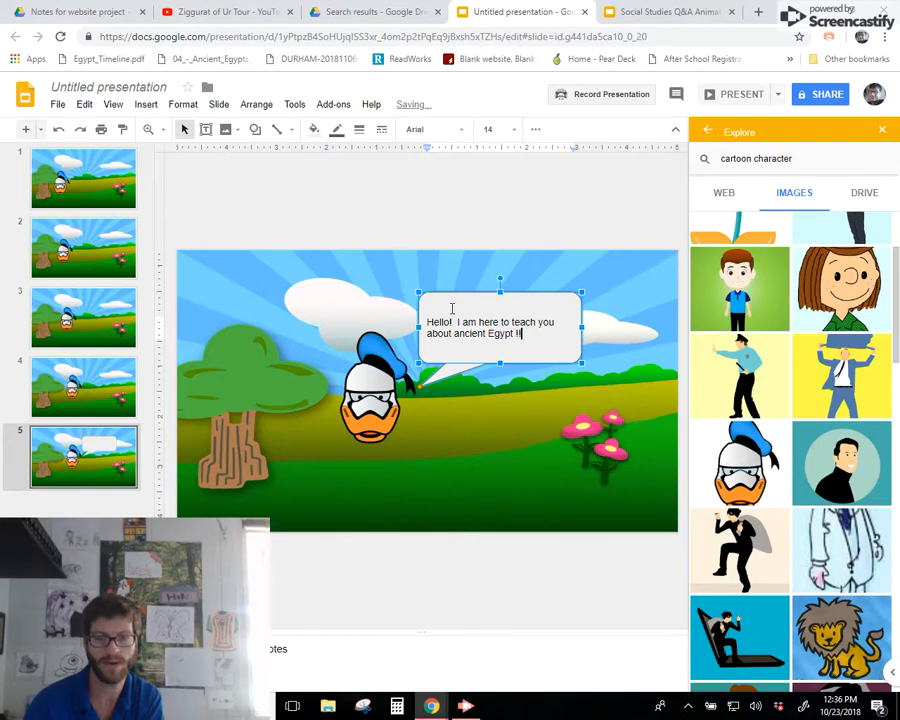
type("!!!!")
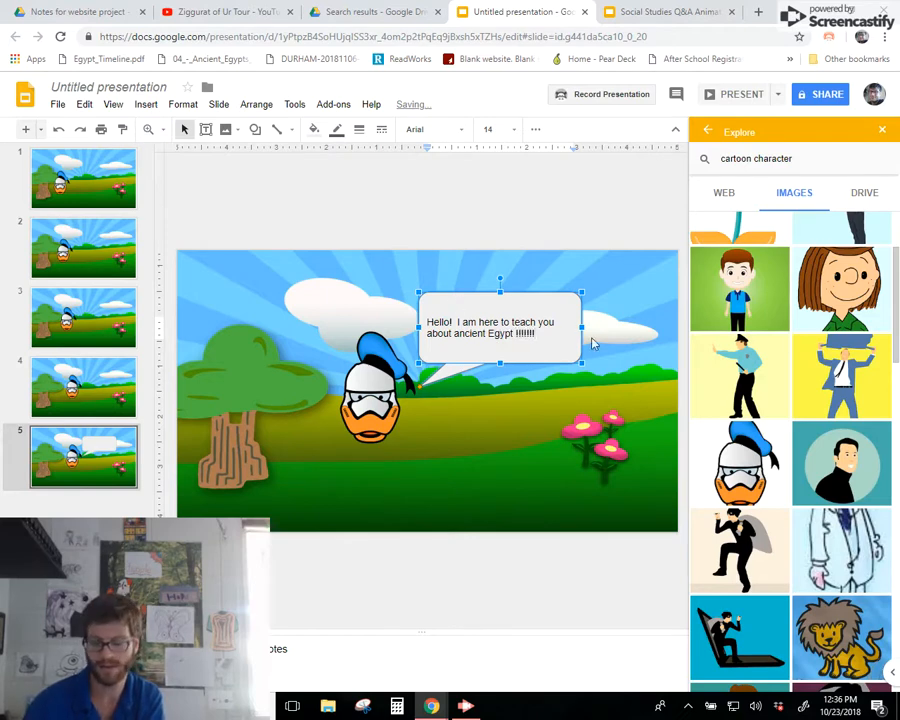
- Add a second line reading "The evil empire will endure !!!" to the speech callout
key("Return")
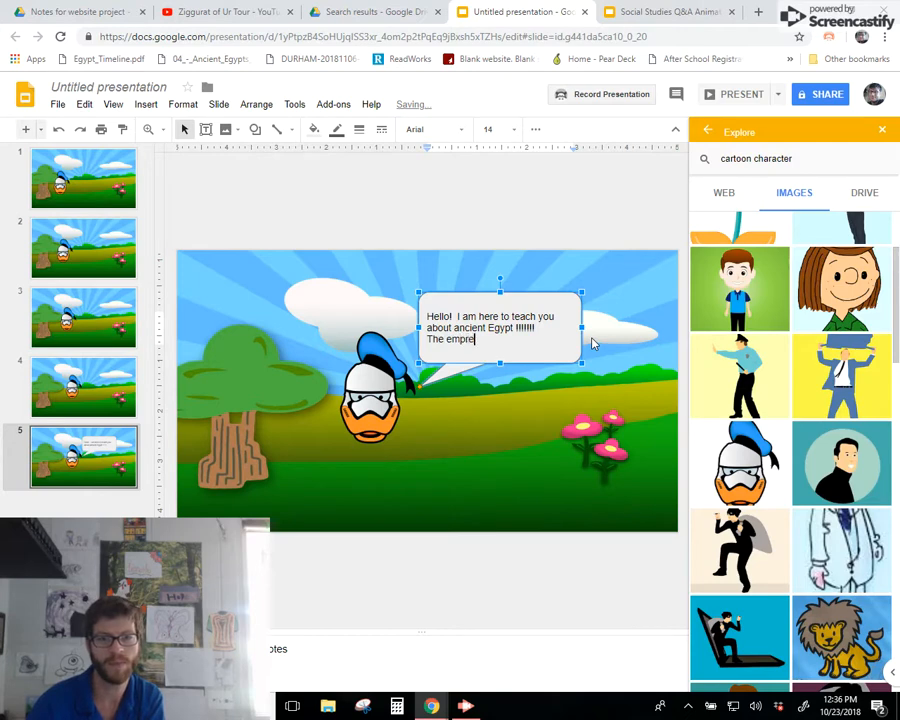
key("BackSpace")
key("BackSpace")
key("BackSpace")
key("BackSpace")
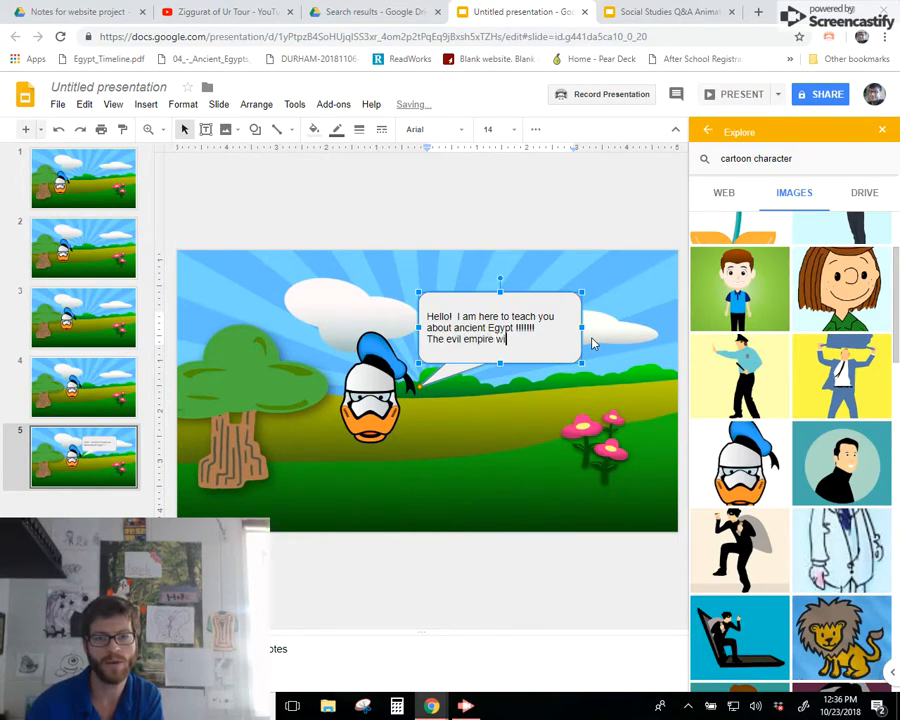
type("vil empire will endure !!!")
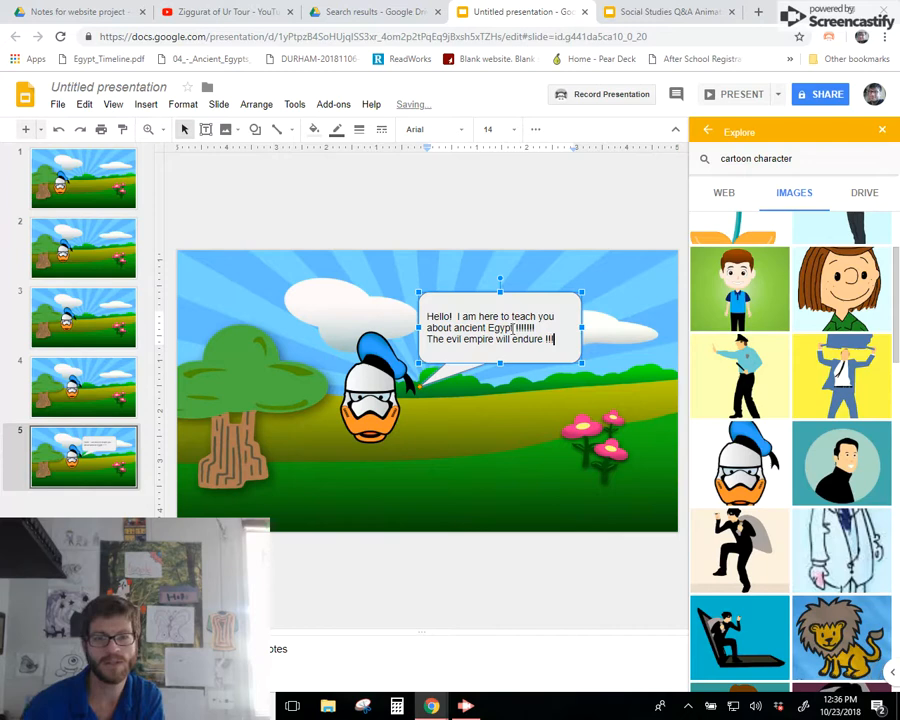
- Replace the word "Egypt" with "Mesopotamia" in the speech callout
left_click(513, 327)
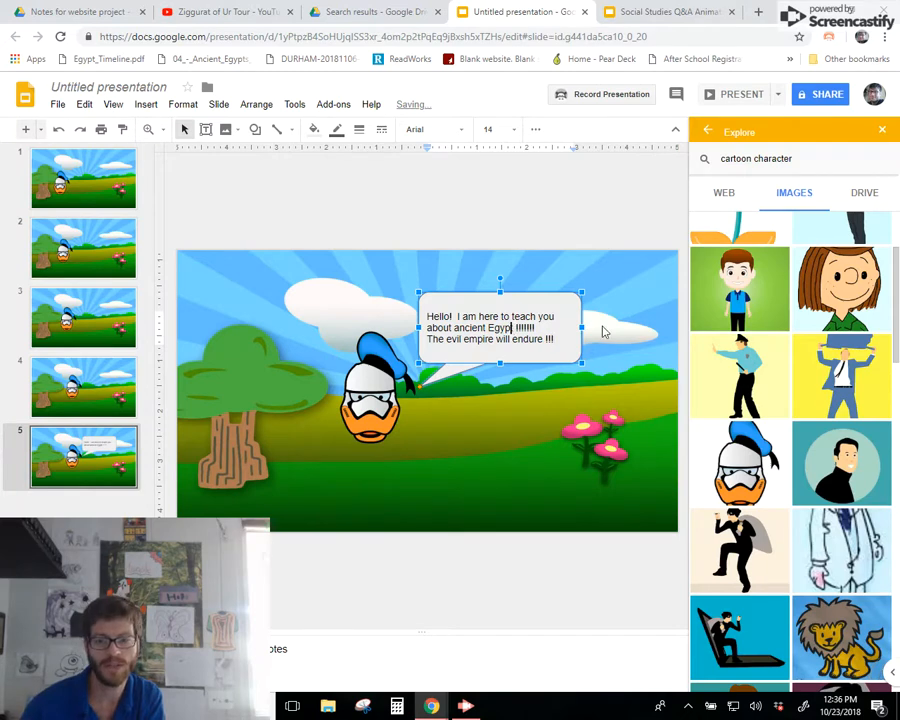
key("BackSpace")
key("BackSpace")
key("BackSpace")
key("BackSpace")
key("BackSpace")
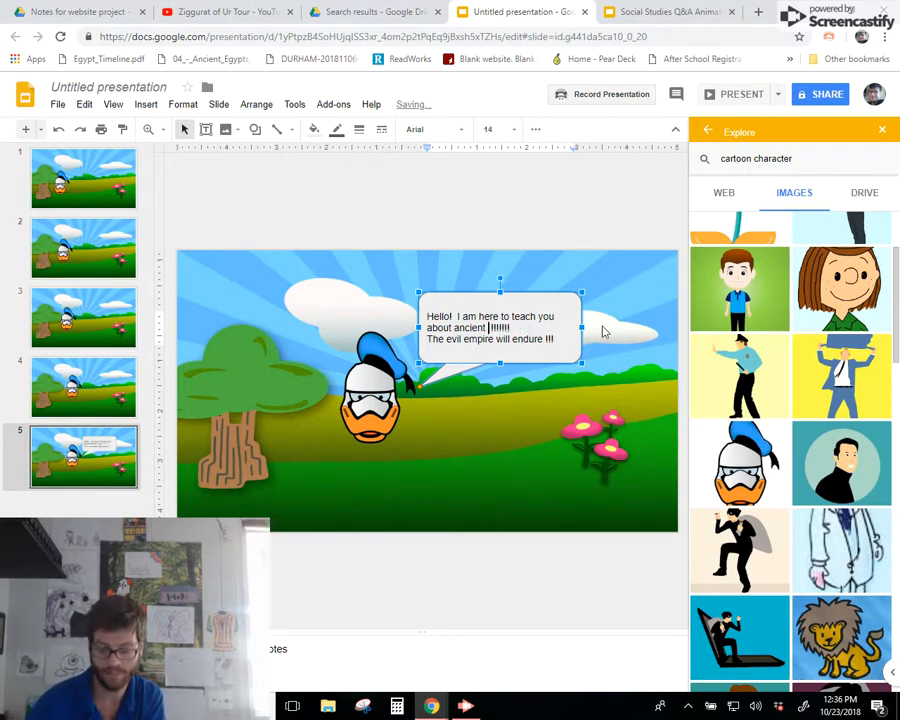
type("Mesopotamia")
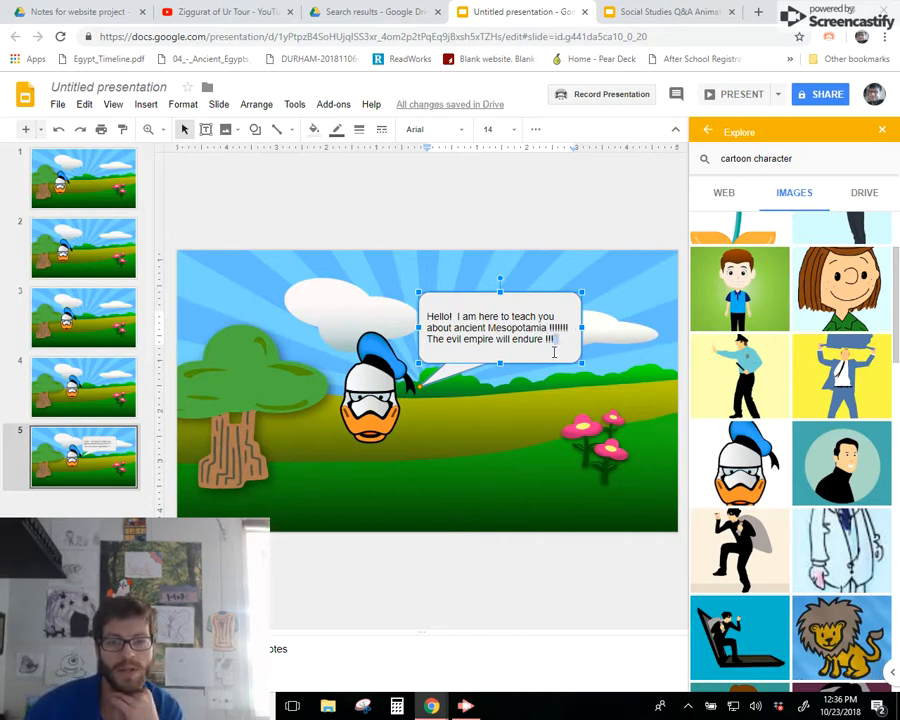
left_click(515, 354)
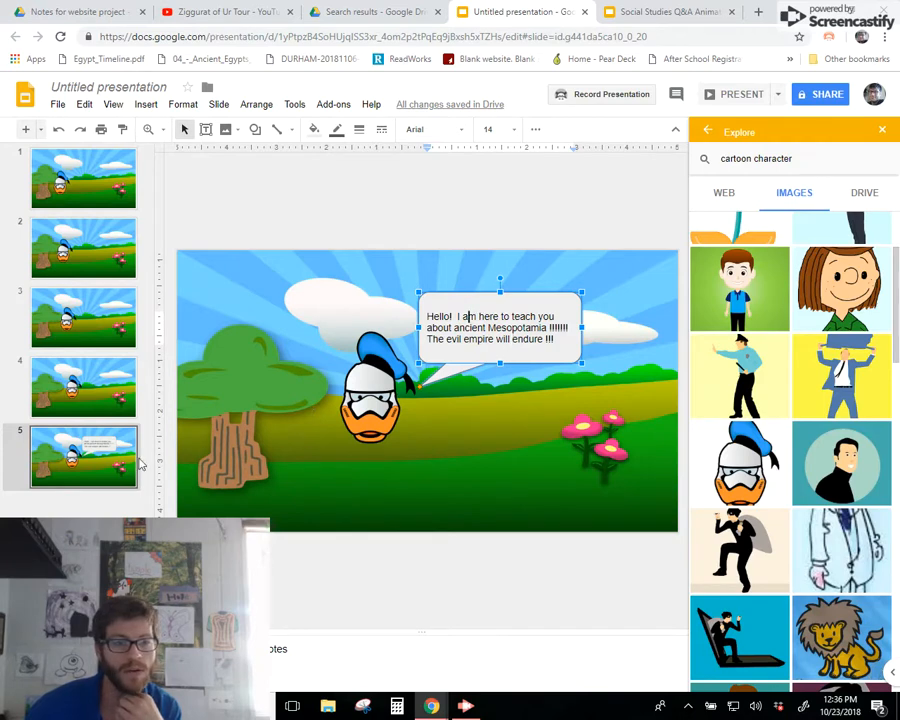
- Duplicate the speech callout slide three times and look over the slide sequence
left_click(100, 460)
key("ctrl+d")
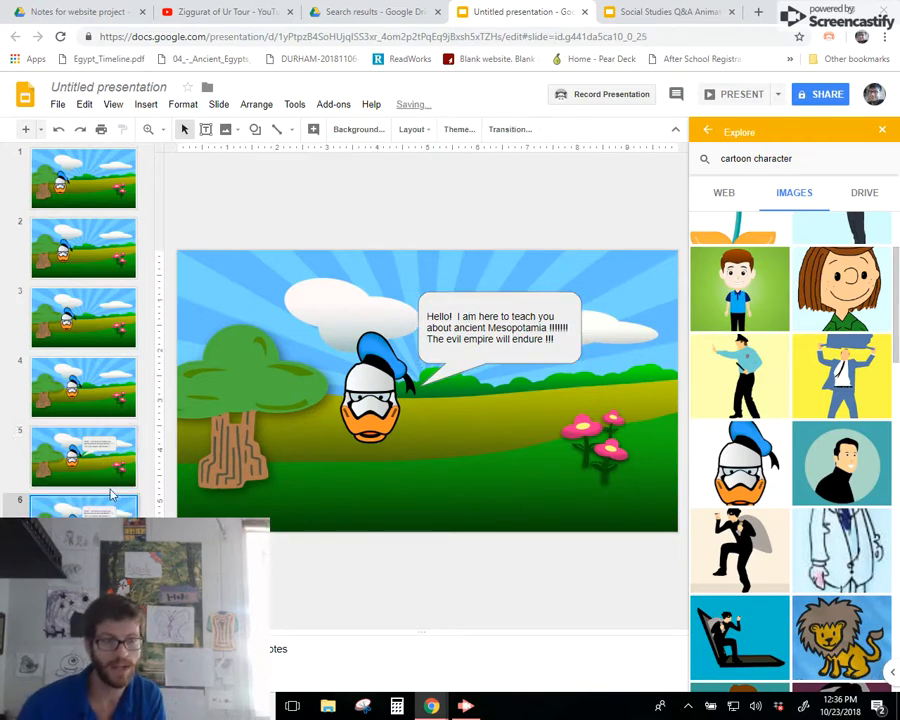
key("ctrl+d")
key("ctrl+d")
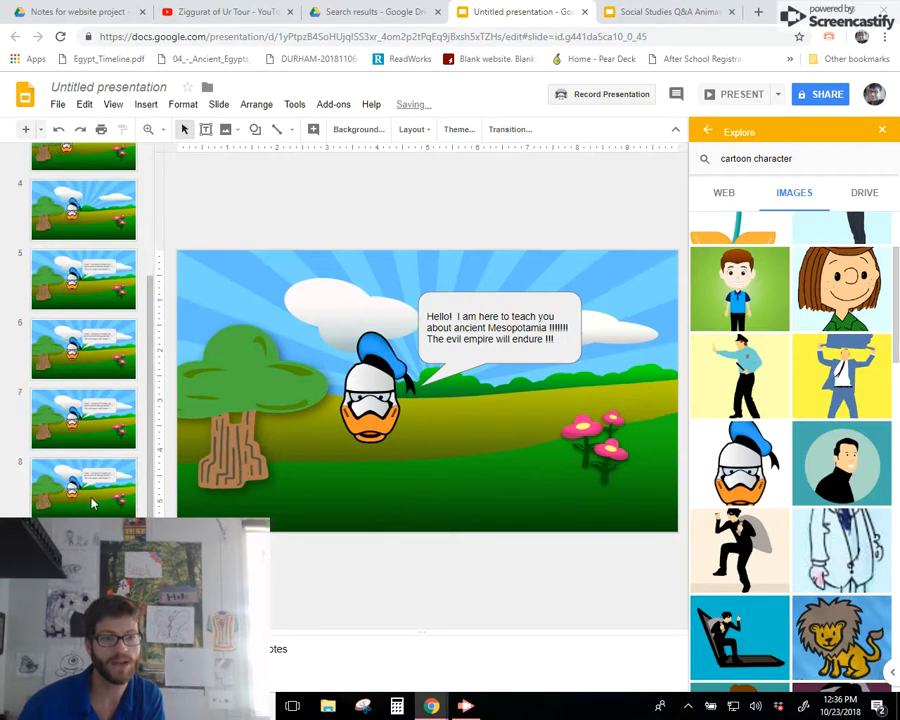
scroll(96, 485, "up", 3)
scroll(109, 408, "down", 2)
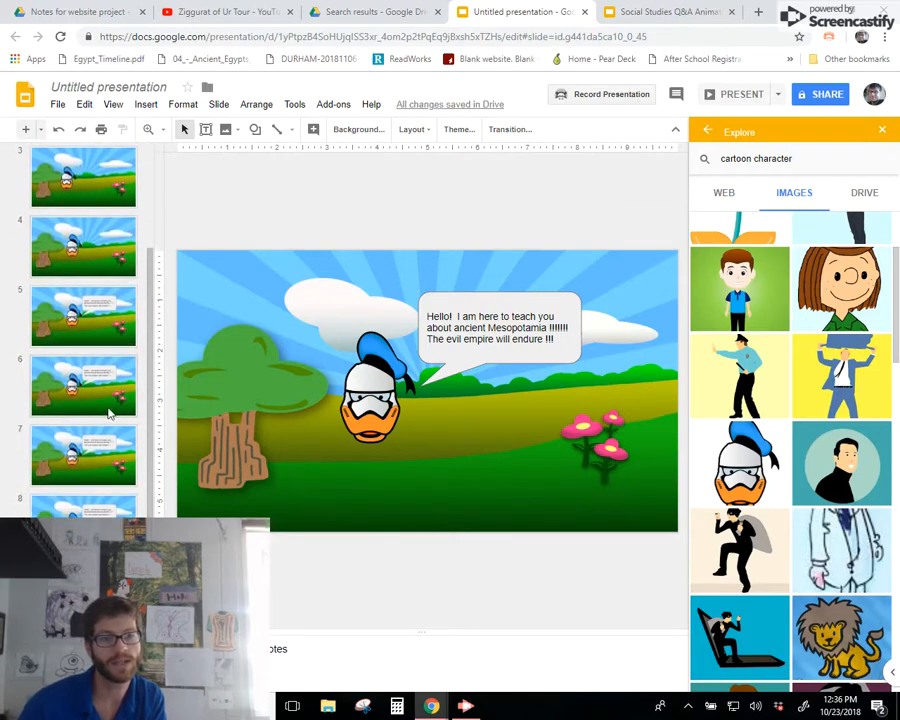
scroll(109, 412, "down", 1)
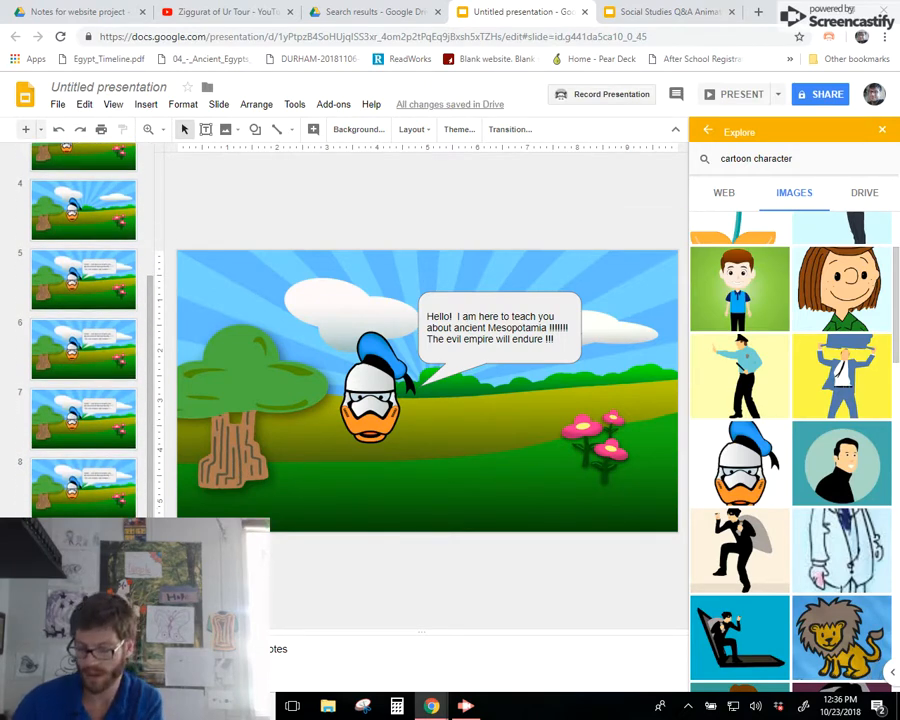
- Delete the extra copies of the speech callout slide, keeping only slide 5
key("Delete")
scroll(85, 500, "up", 1)
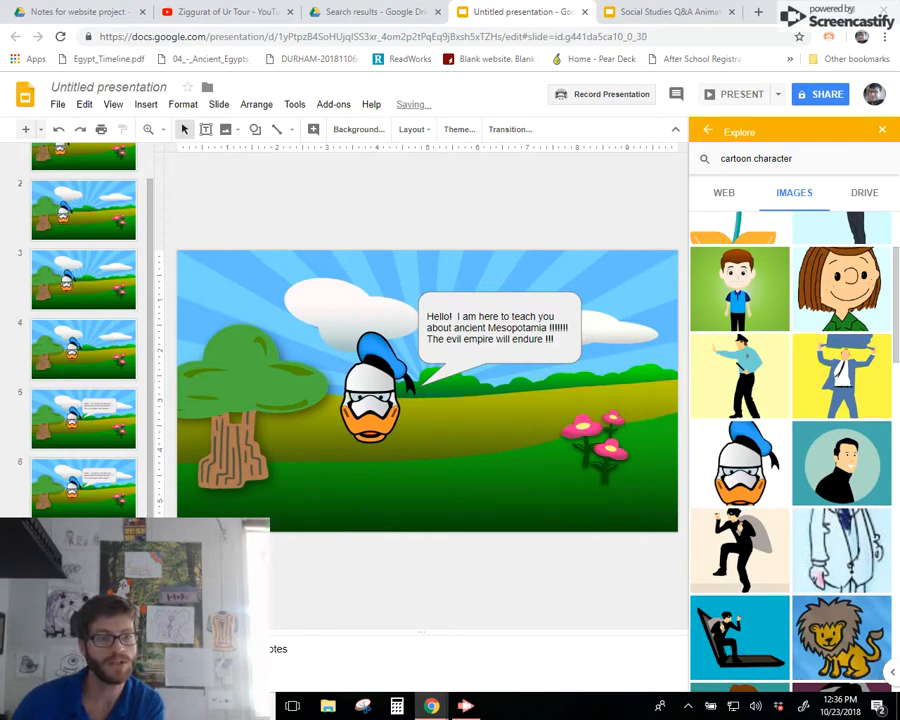
scroll(85, 500, "up", 1)
left_click(87, 511)
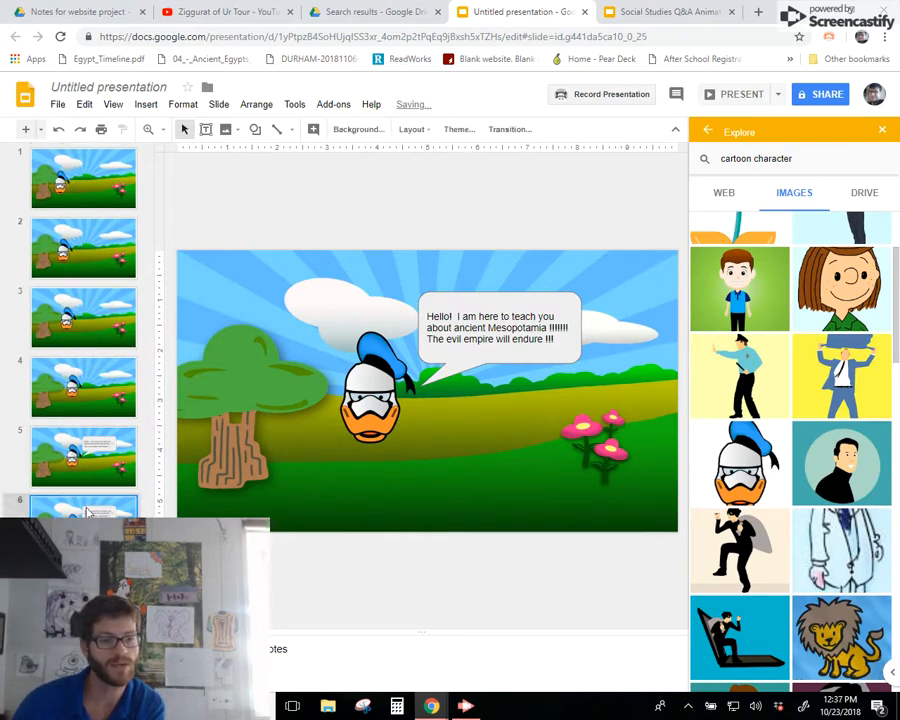
key("Delete")
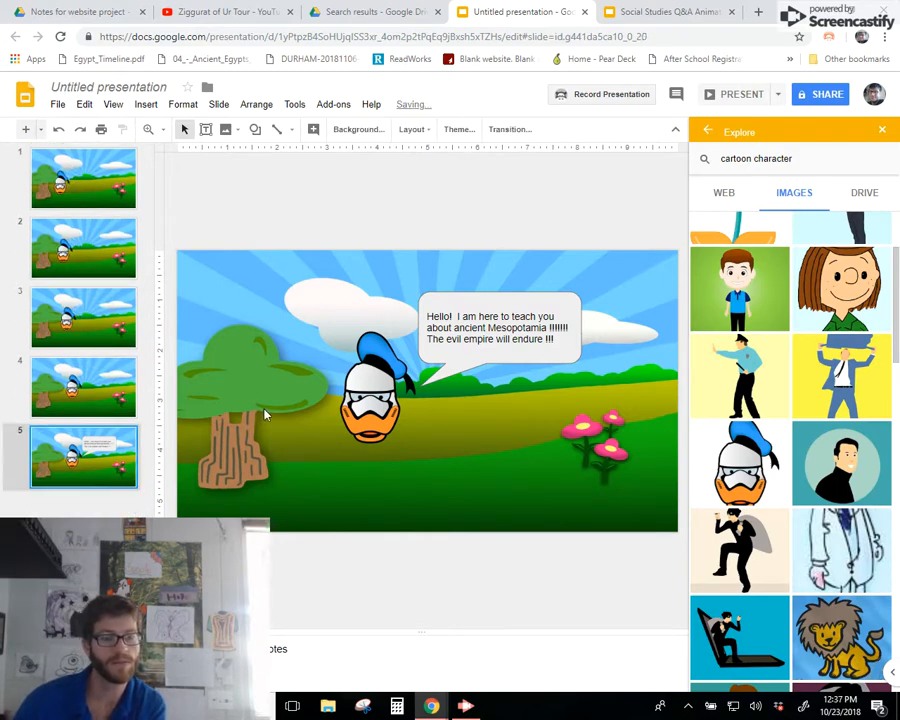
- Place a copy of slide 4 after the speech callout slide and nudge its duck slightly right
left_click(86, 388)
left_click_drag(86, 388, 80, 505)
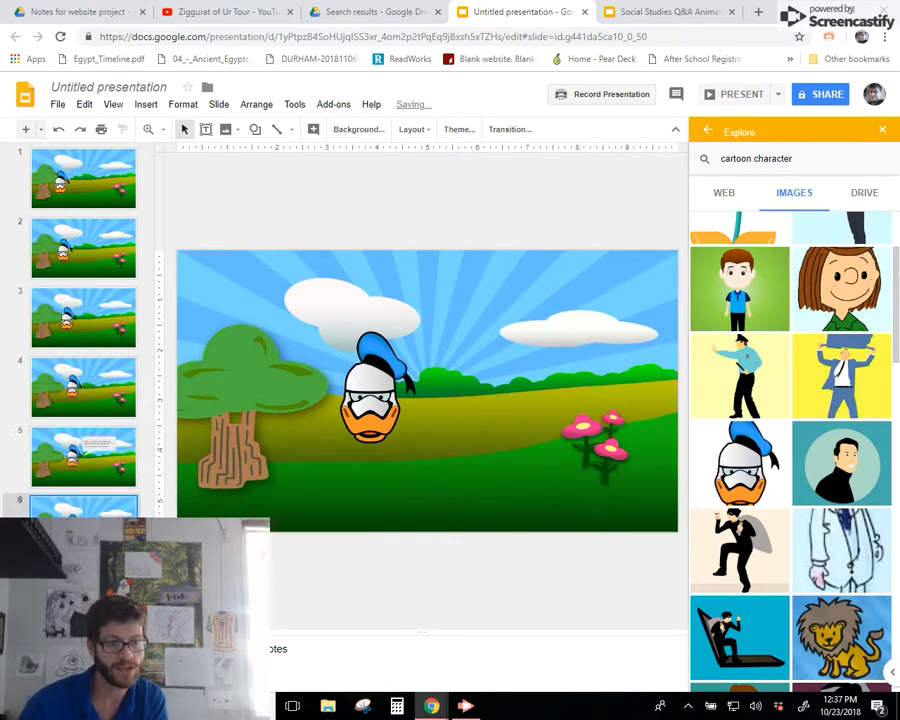
left_click(332, 418)
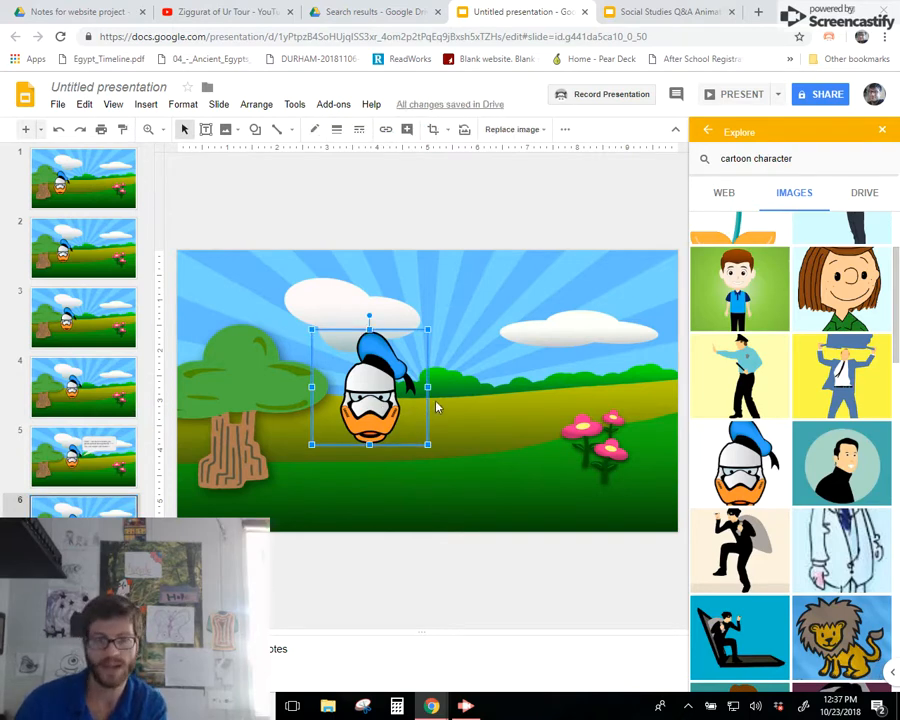
key("Right")
key("Right")
- Duplicate slide 6 and shift the duck right to just short of the slide's centre on the copy
left_click(84, 526)
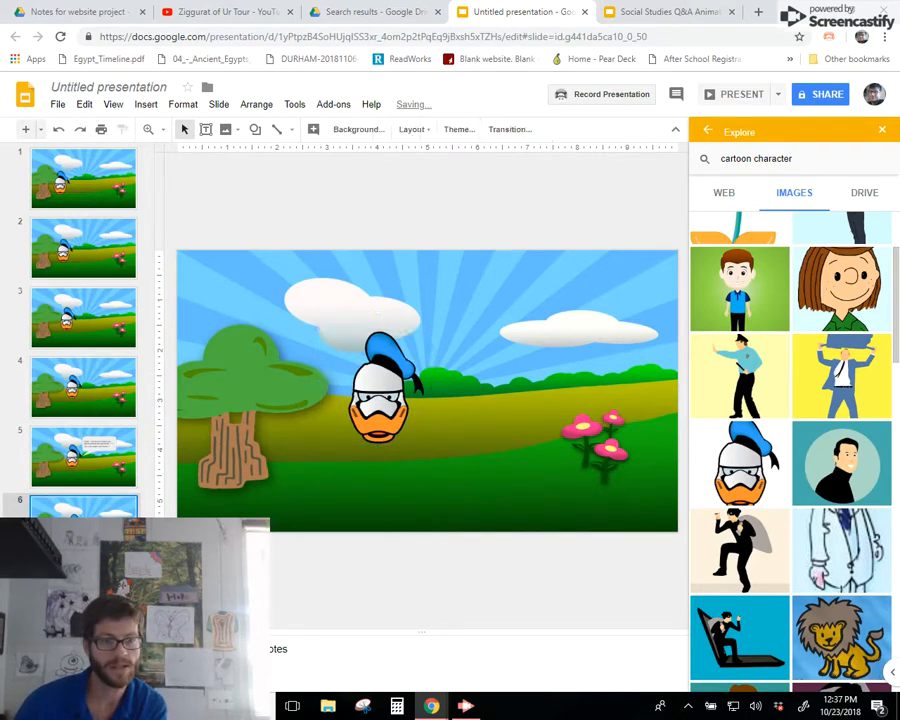
key("ctrl+d")
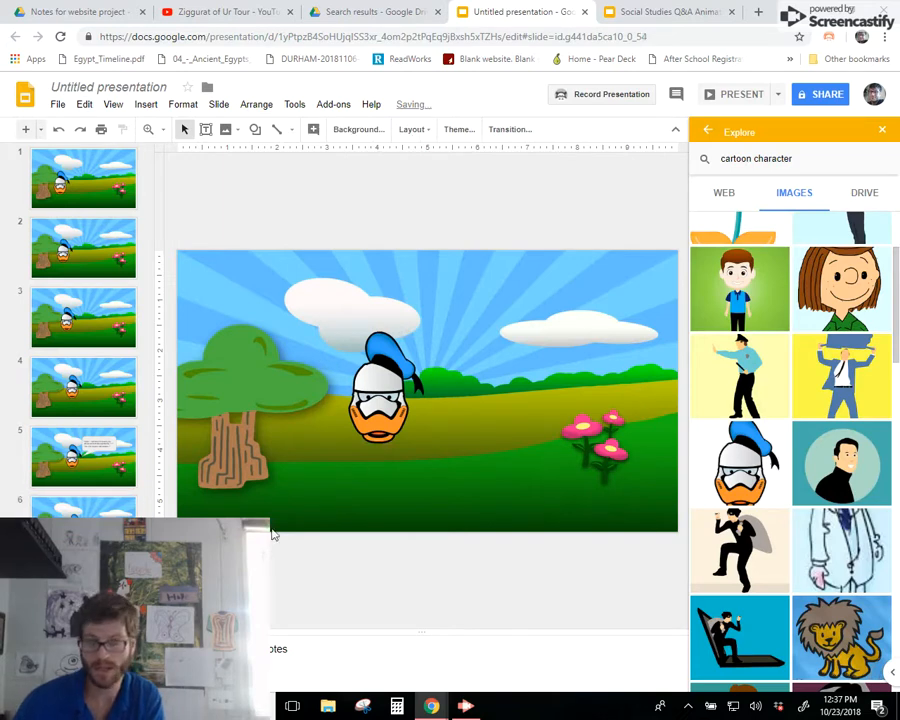
left_click_drag(363, 425, 403, 425)
left_click(84, 596)
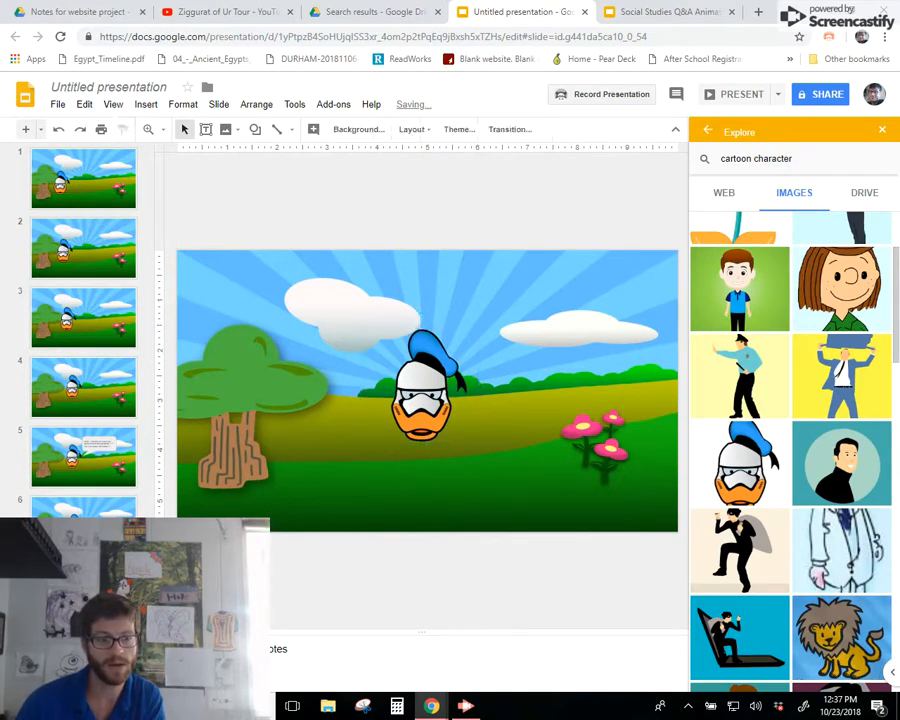
- Duplicate slide 7, shift the copy's duck slightly right past the centre and tilt it slightly clockwise
key("ctrl+d")
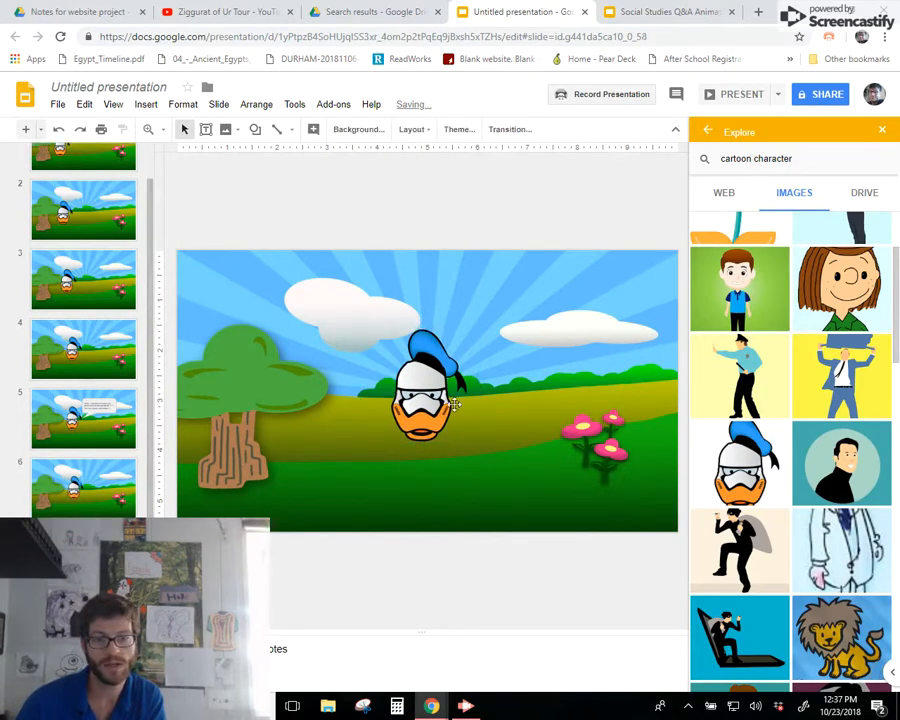
left_click_drag(455, 404, 489, 408)
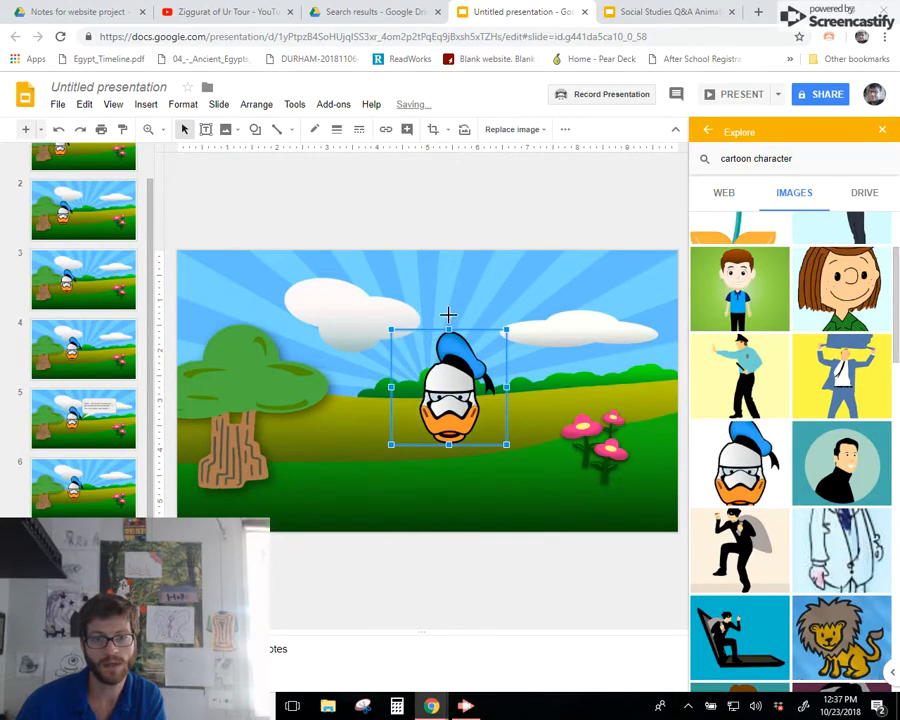
left_click_drag(448, 315, 482, 318)
key("Escape")
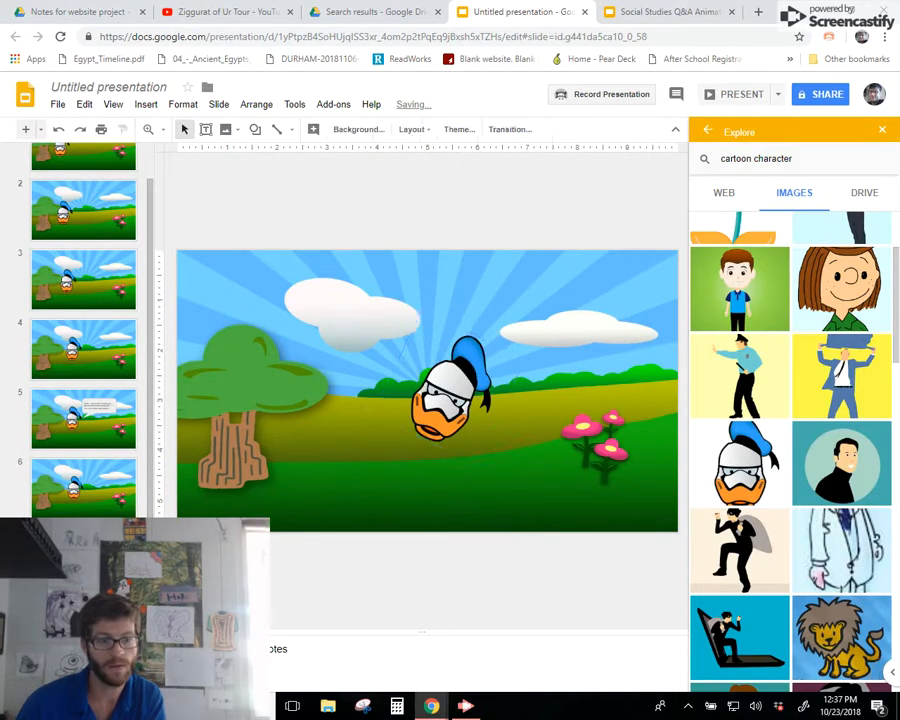
- Duplicate slide 8, move the copy's duck further right and tilt it about 45 degrees clockwise
key("ctrl+d")
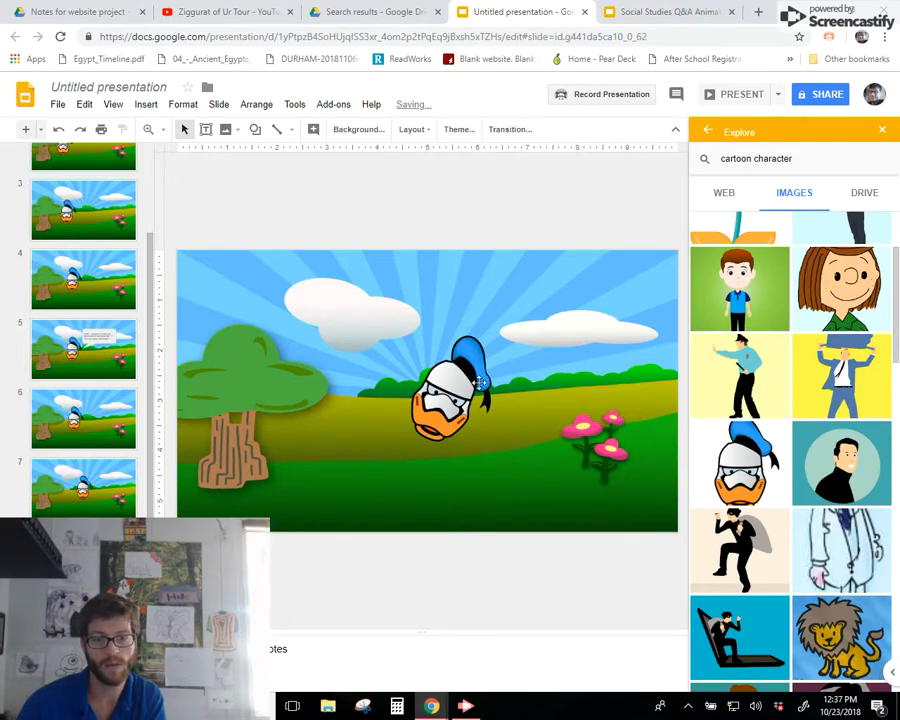
left_click(480, 382)
left_click_drag(480, 382, 530, 334)
key("Escape")
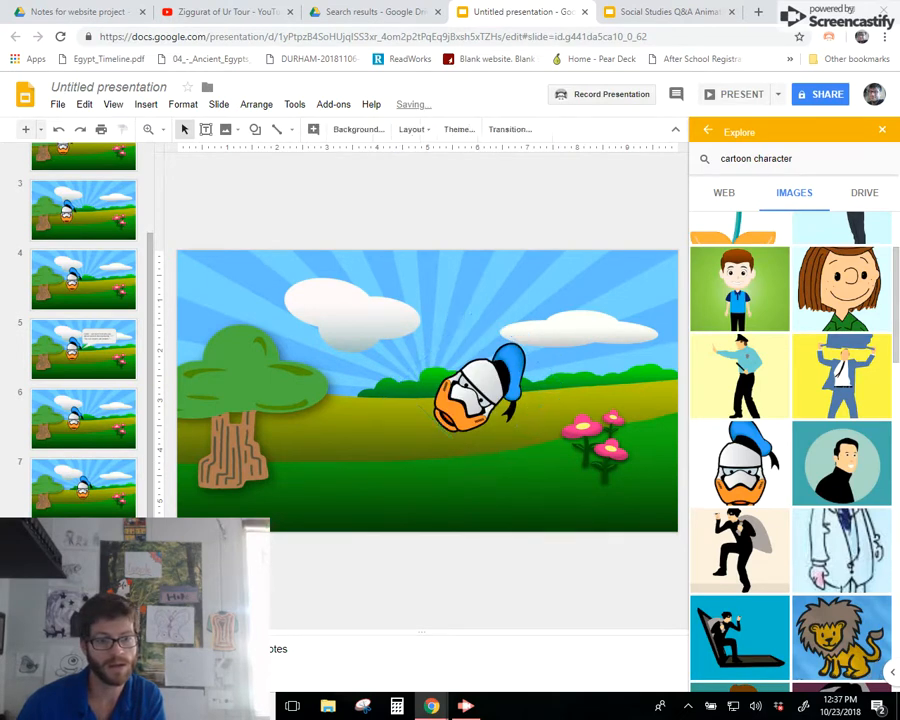
- Duplicate slide 9, rotate the copy's duck further clockwise but short of horizontal, and move it right to just above the flowers
left_click(509, 357)
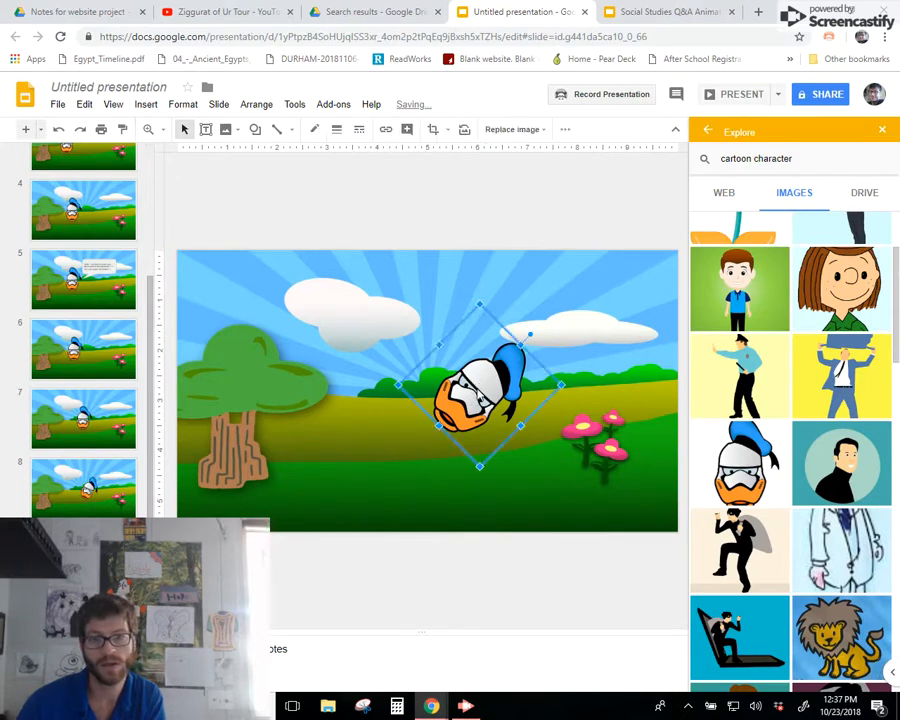
left_click_drag(509, 357, 590, 353)
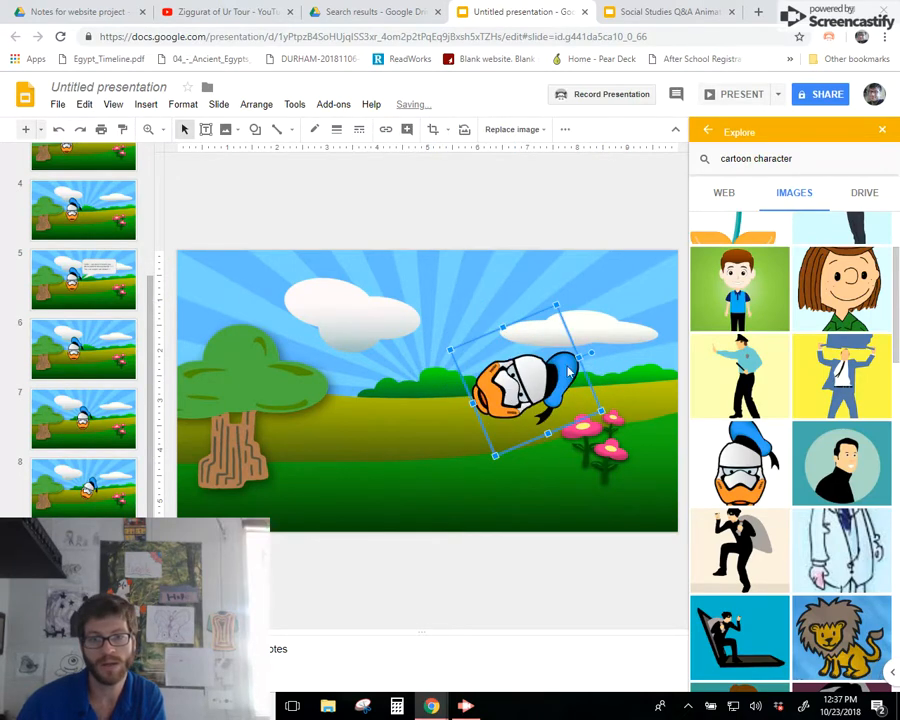
left_click_drag(511, 398, 533, 400)
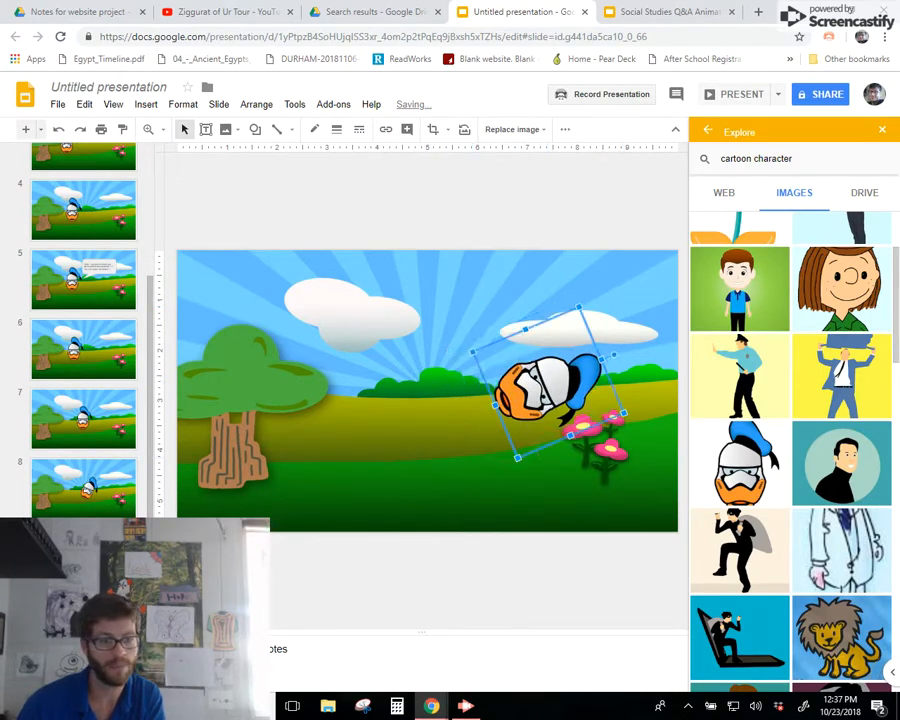
key("Escape")
- Duplicate slide 10, rotate the copy's duck to 90 degrees clockwise and move it right so it overlaps the flower tops
key("ctrl+d")
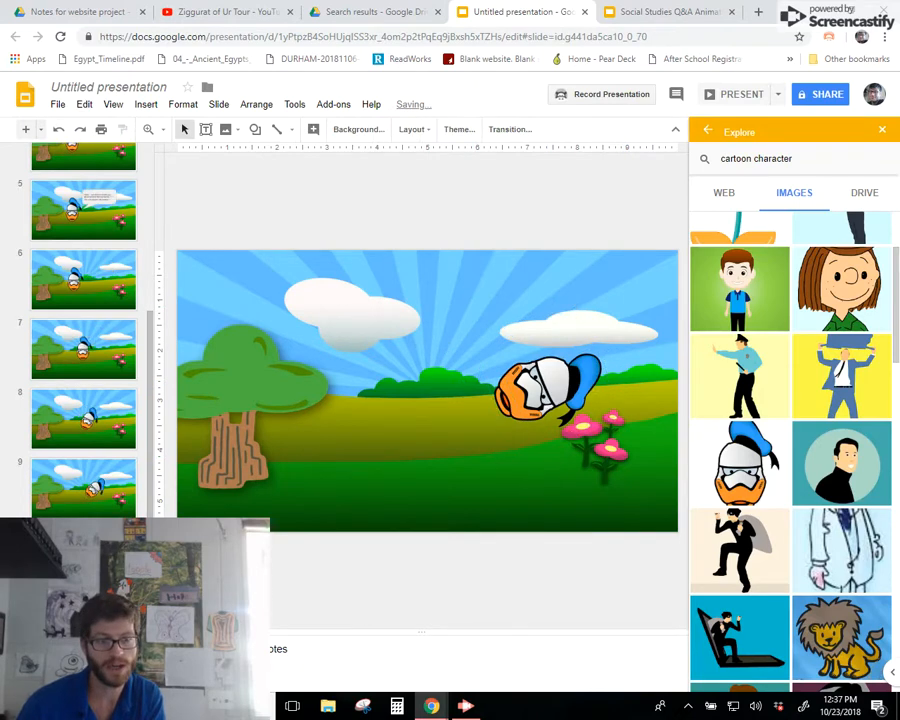
left_click(572, 384)
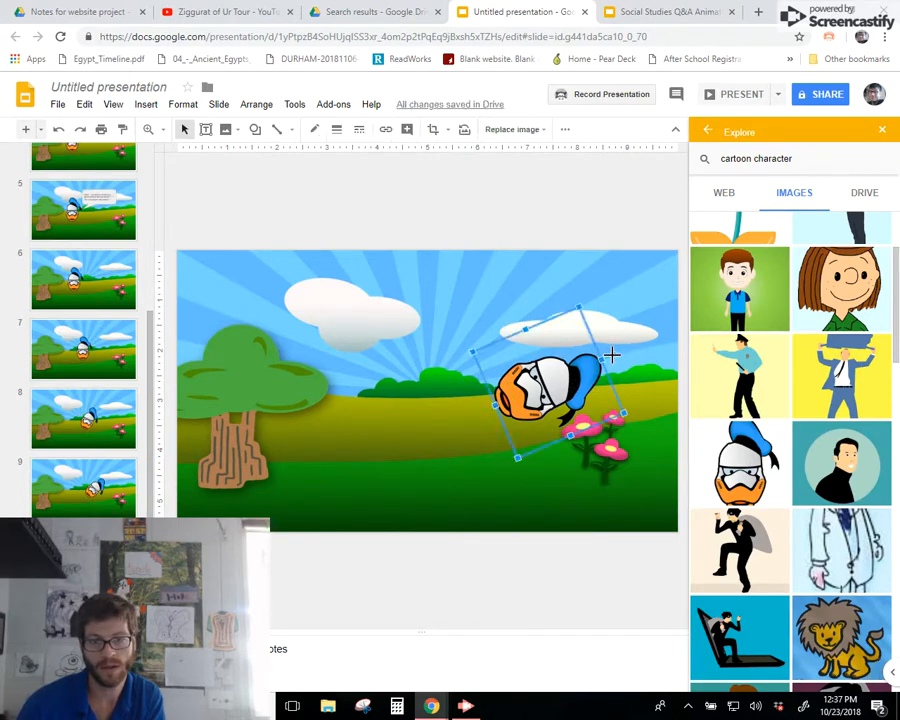
left_click_drag(619, 364, 620, 382)
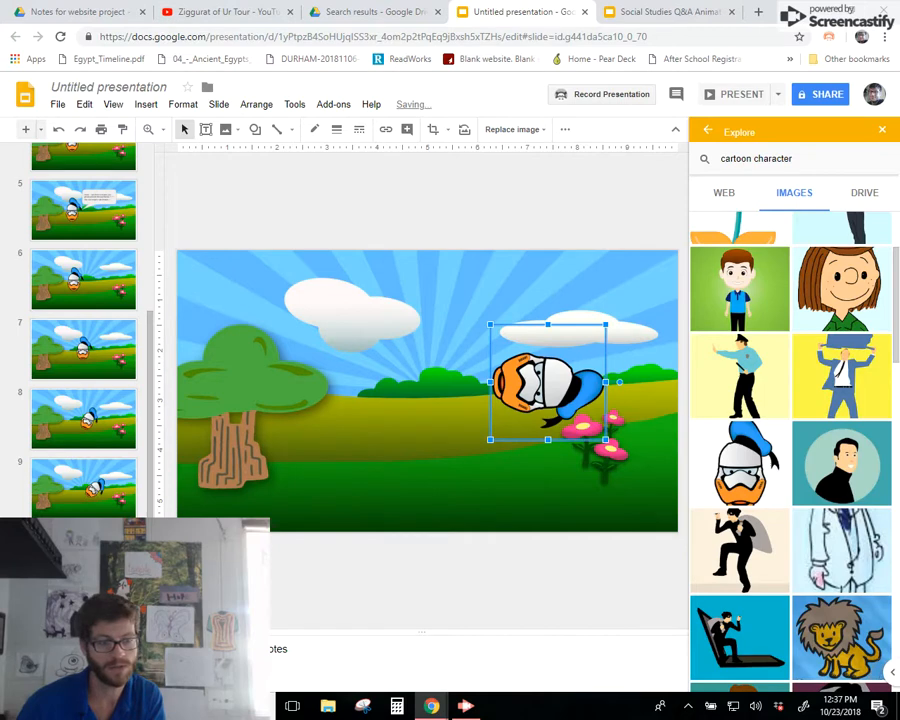
key("Escape")
left_click_drag(536, 387, 598, 385)
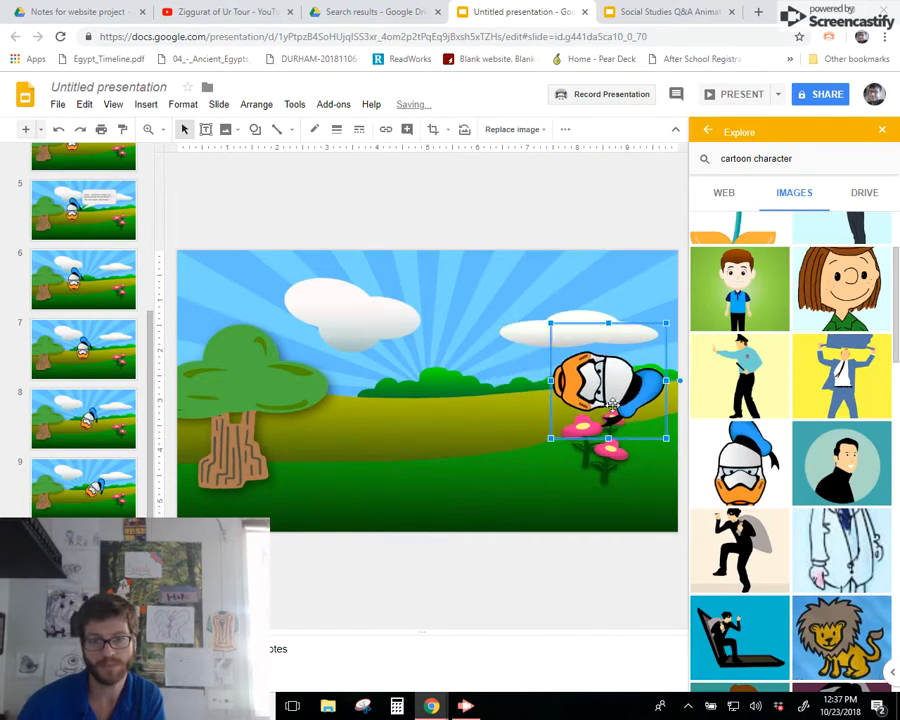
left_click(377, 552)
- Duplicate slide 11, rotate the copy's duck clockwise past horizontal and move it partly off the slide's right edge
key("ctrl+d")
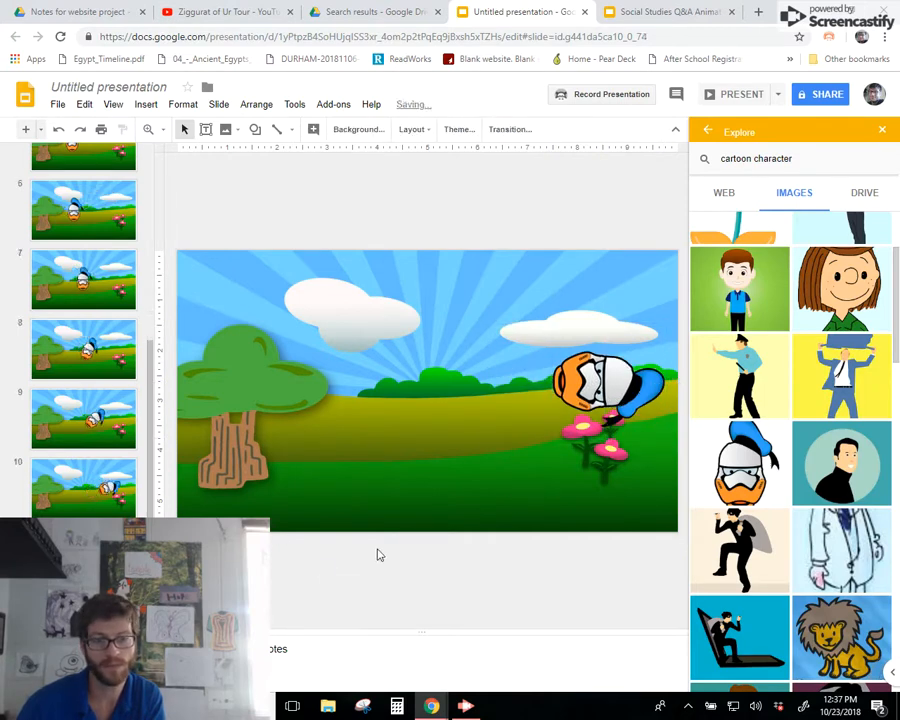
left_click(634, 411)
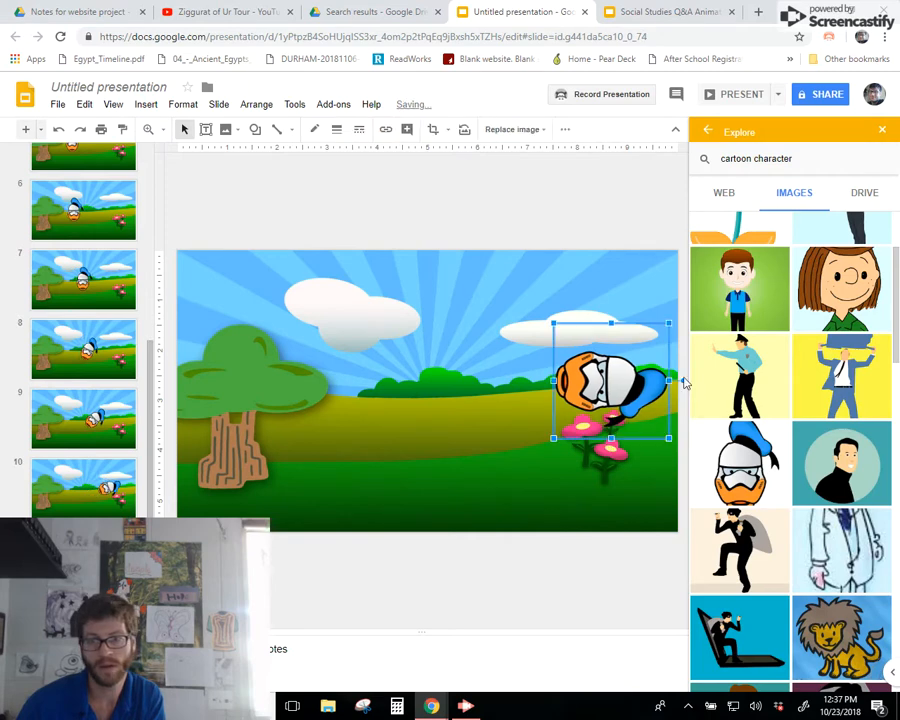
left_click_drag(683, 382, 677, 425)
left_click_drag(595, 384, 636, 385)
key("Escape")
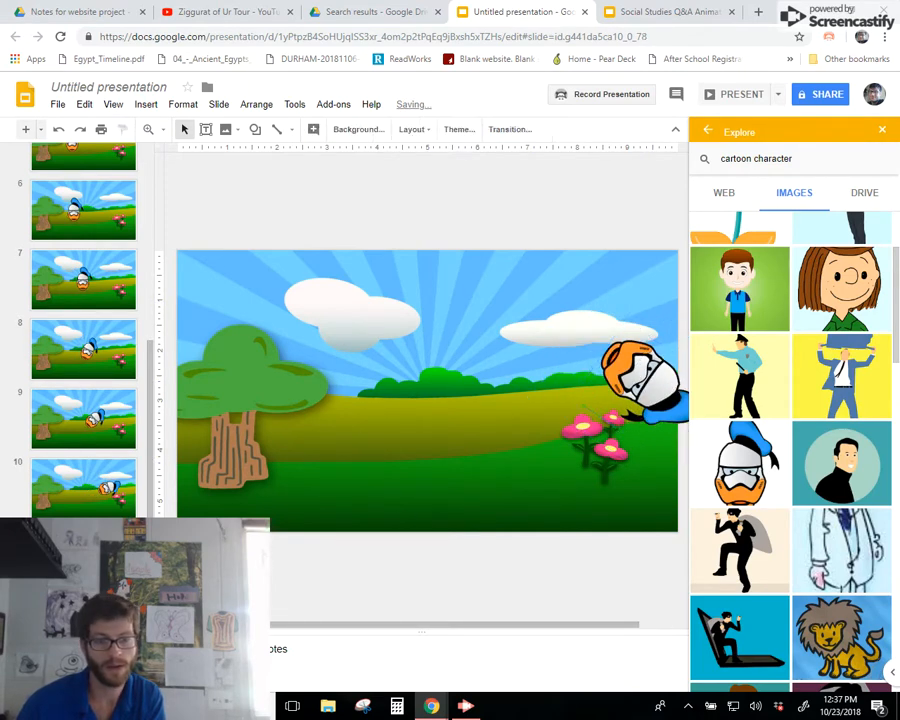
- Duplicate slide 12, delete the duck from the copy to leave an empty landscape, and return to slide 12
key("ctrl+d")
left_click(648, 398)
key("Delete")
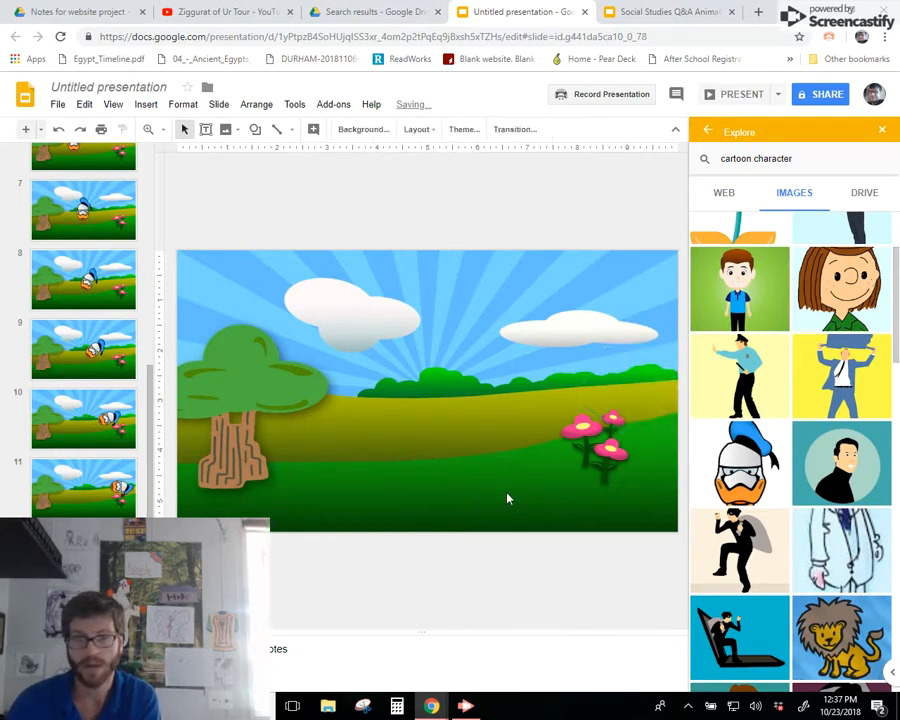
key("Up")
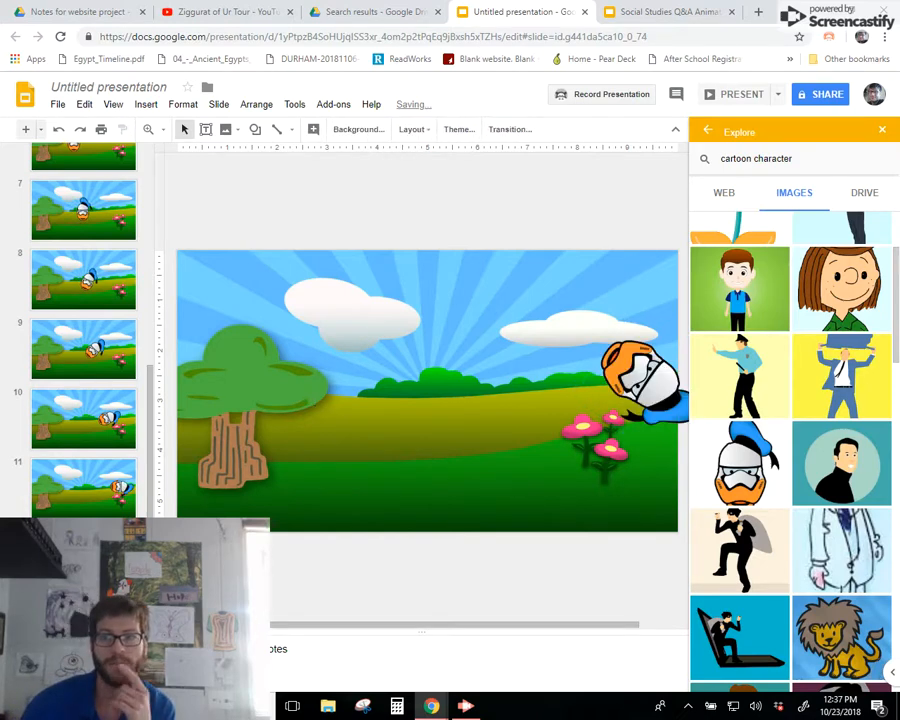
- Close the Explore pane, play the slideshow from slide 1 through to the empty landscape slide, and exit it
left_click(881, 130)
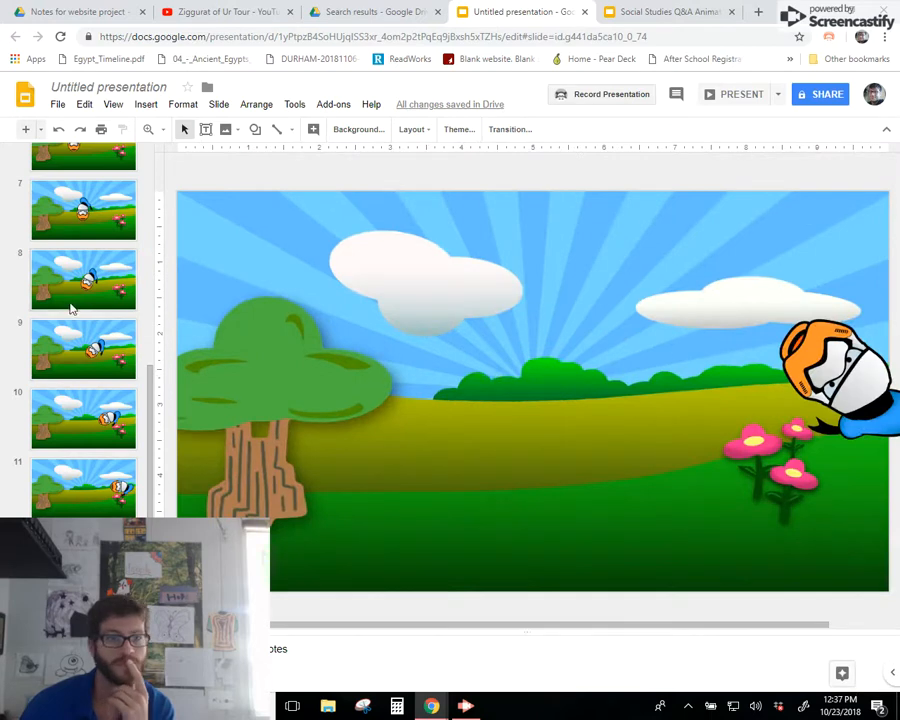
scroll(80, 300, "up", 5)
left_click(68, 175)
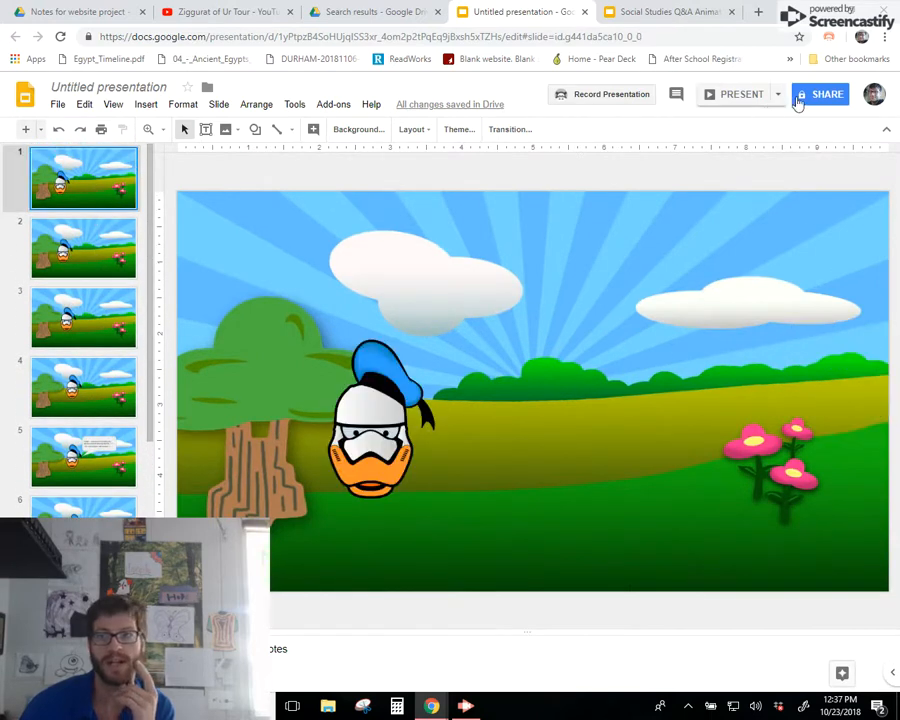
left_click(743, 98)
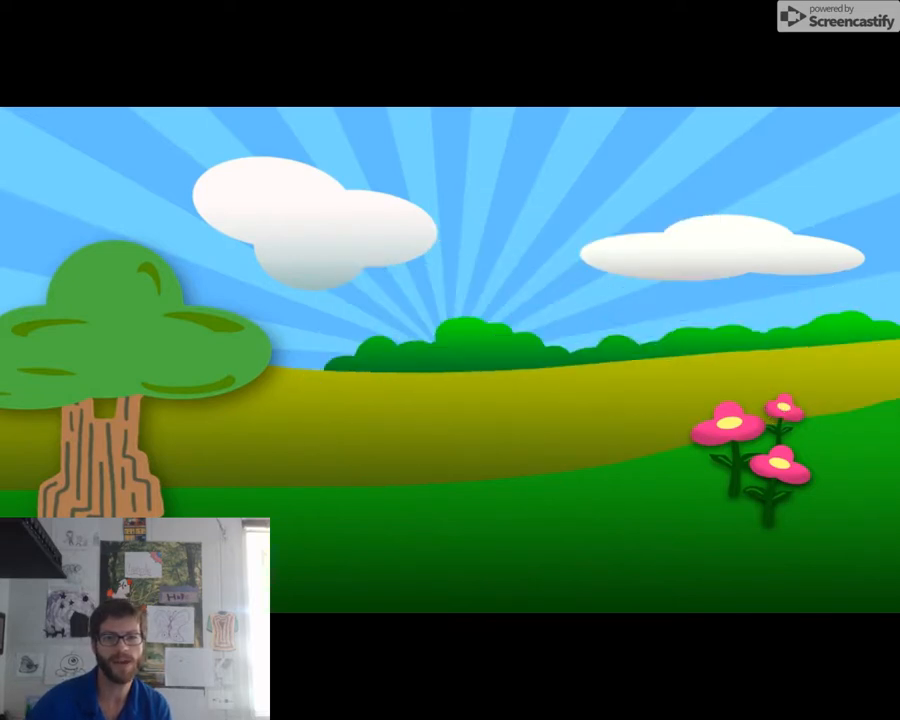
key("Escape")
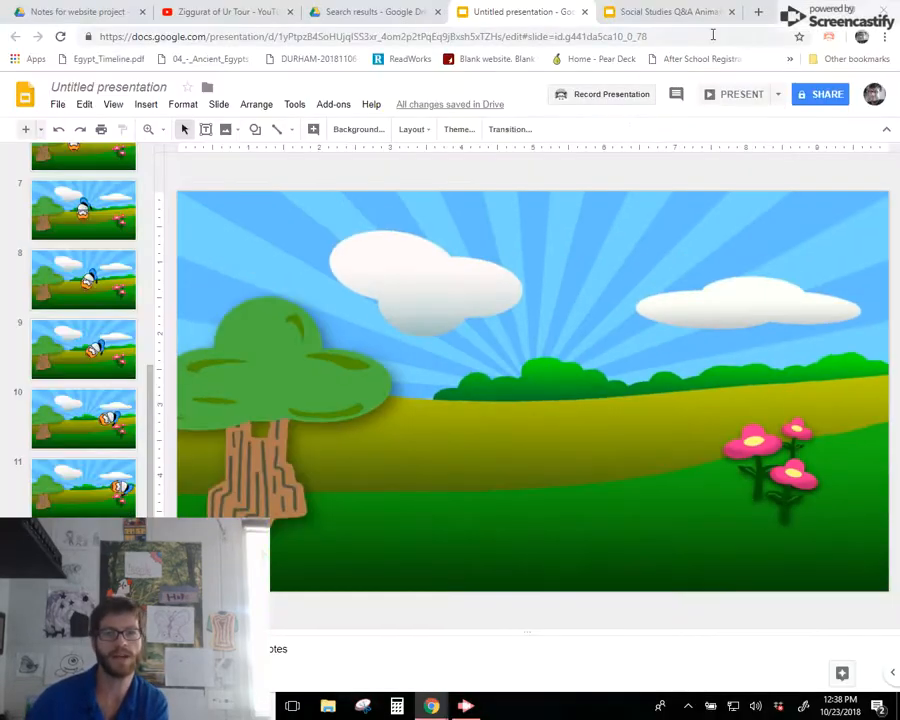